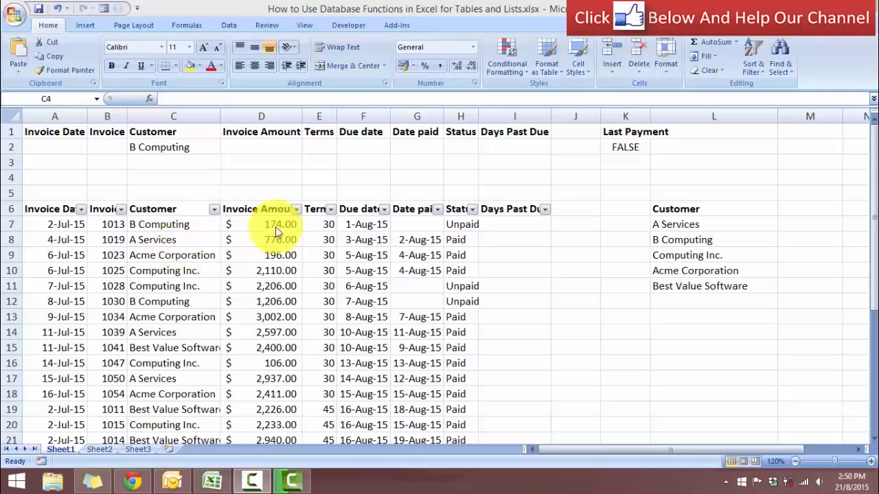
# Step: Filter the invoice table's Customer column to A Services and select its invoice amounts in column D to check their sum
pyautogui.click(214, 209)
pyautogui.click(214, 210)
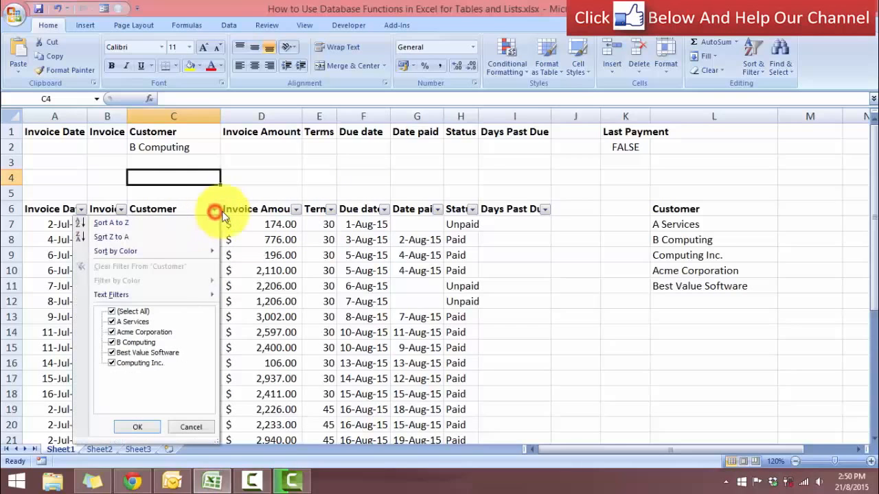
pyautogui.click(111, 312)
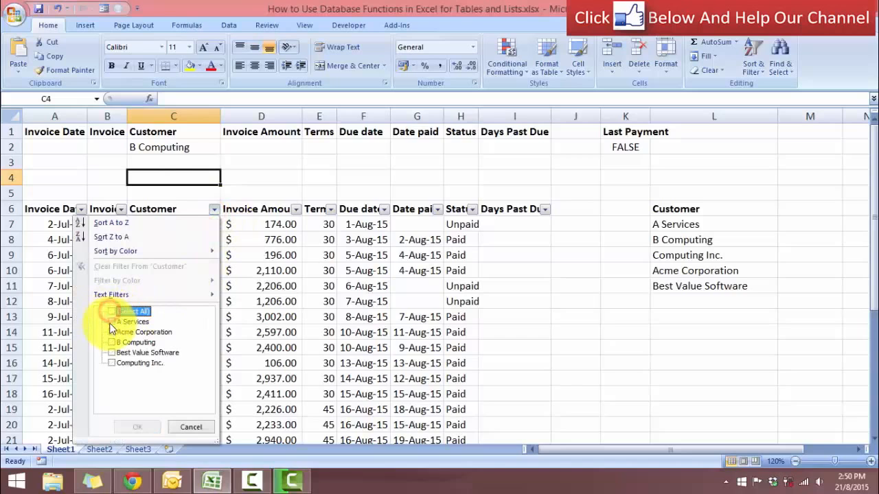
pyautogui.click(112, 321)
pyautogui.click(137, 427)
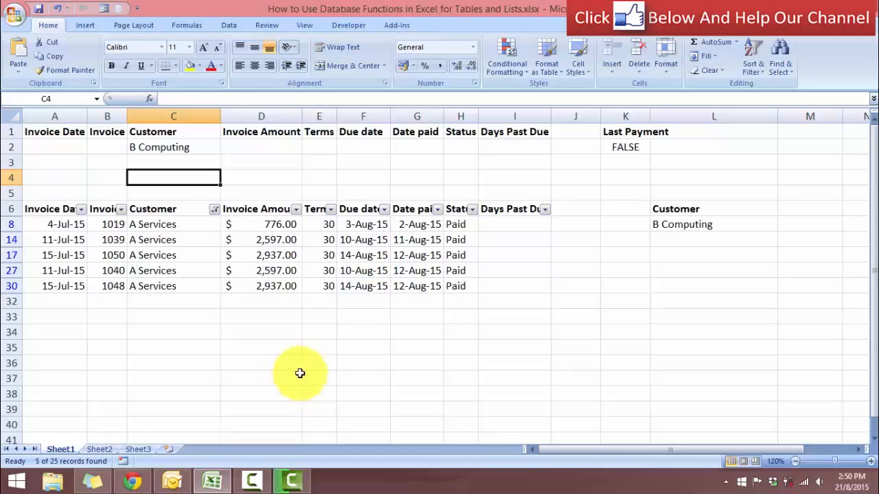
pyautogui.moveTo(281, 224); pyautogui.dragTo(277, 286)
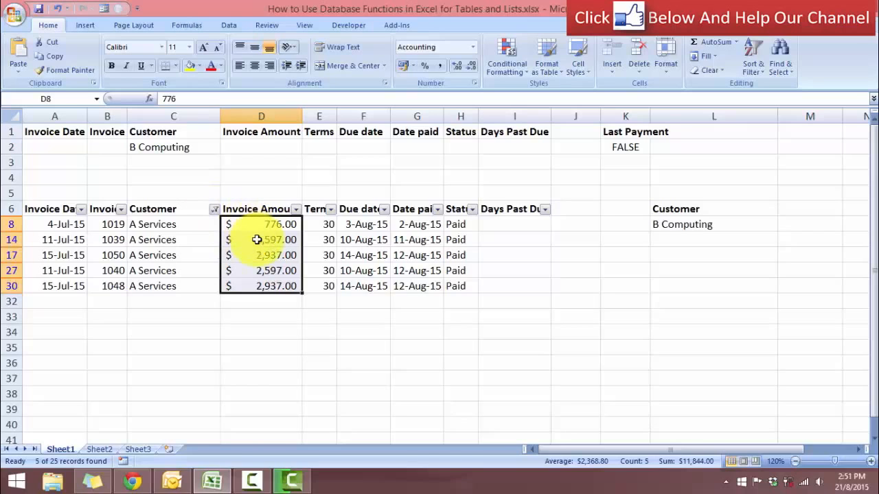
# Step: Reset the Customer column filter to show the invoices of all customers
pyautogui.click(215, 209)
pyautogui.click(112, 311)
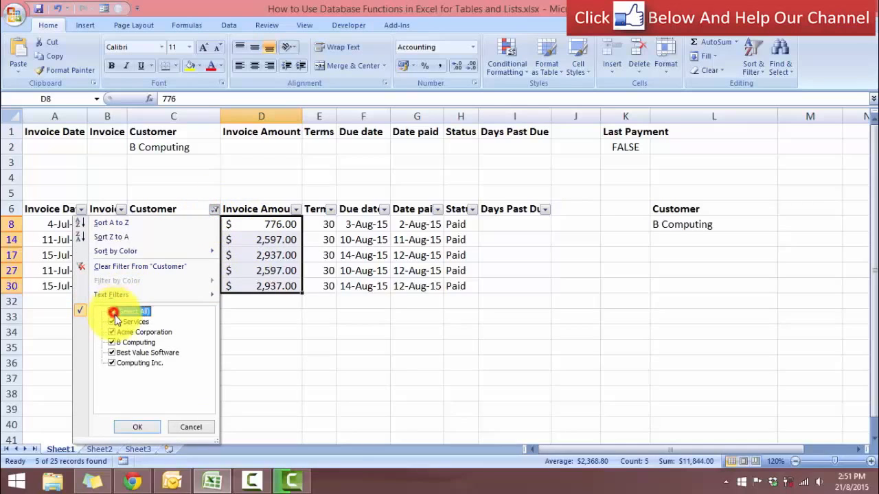
pyautogui.click(151, 424)
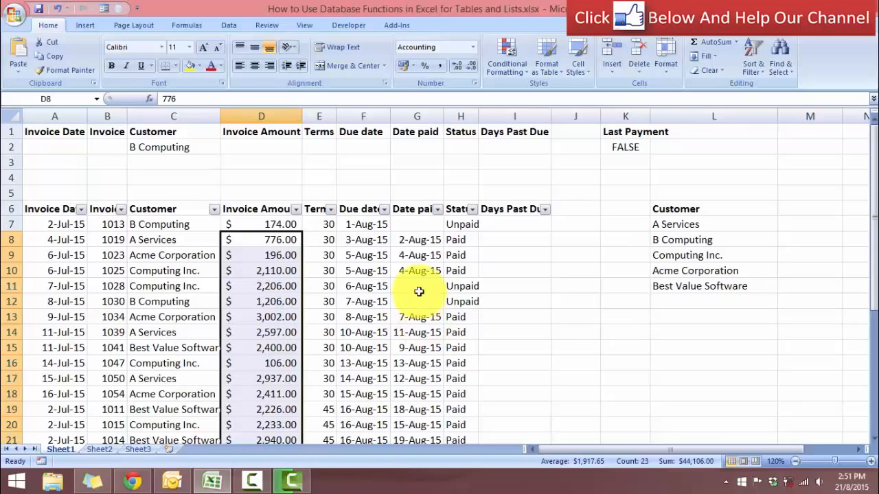
# Step: Copy the customer A Services from C8 into the criteria cell C2
pyautogui.click(175, 241)
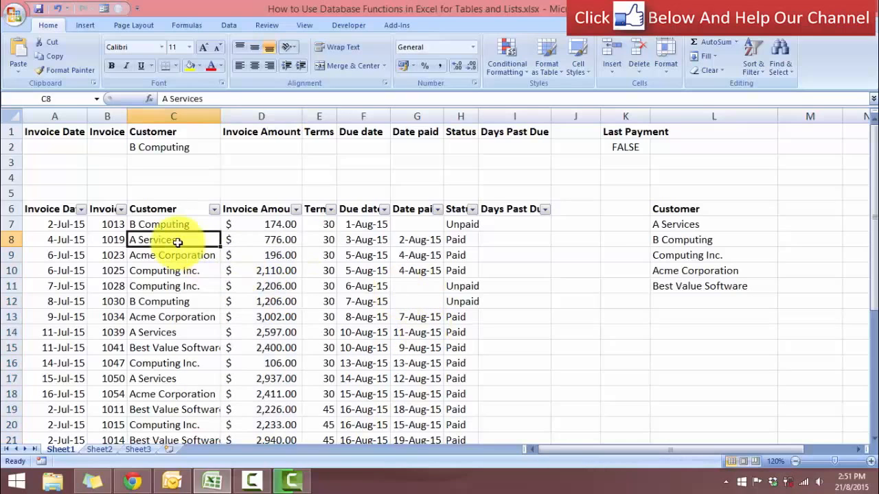
pyautogui.hotkey('ctrl', 'a')
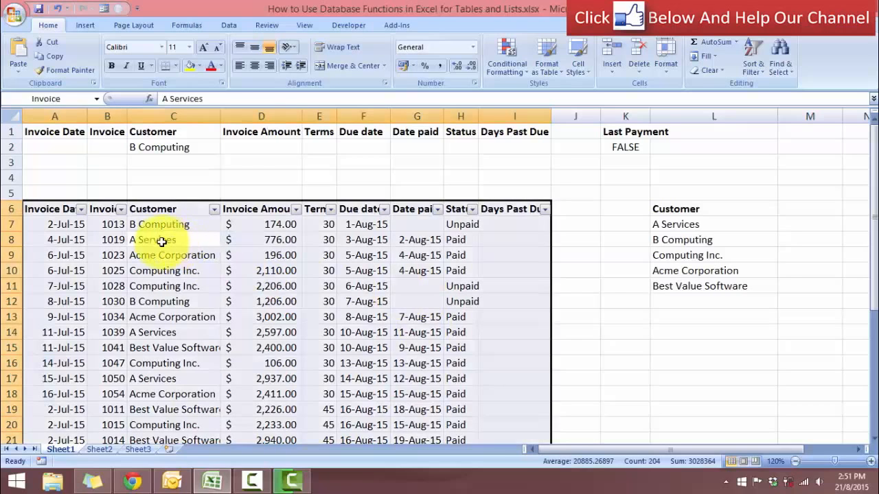
pyautogui.click(168, 242)
pyautogui.hotkey('ctrl', 'c')
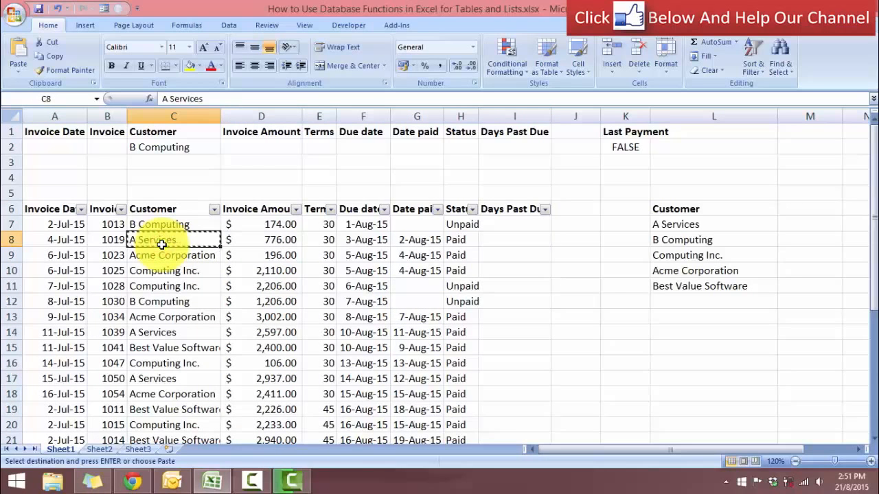
pyautogui.click(155, 147)
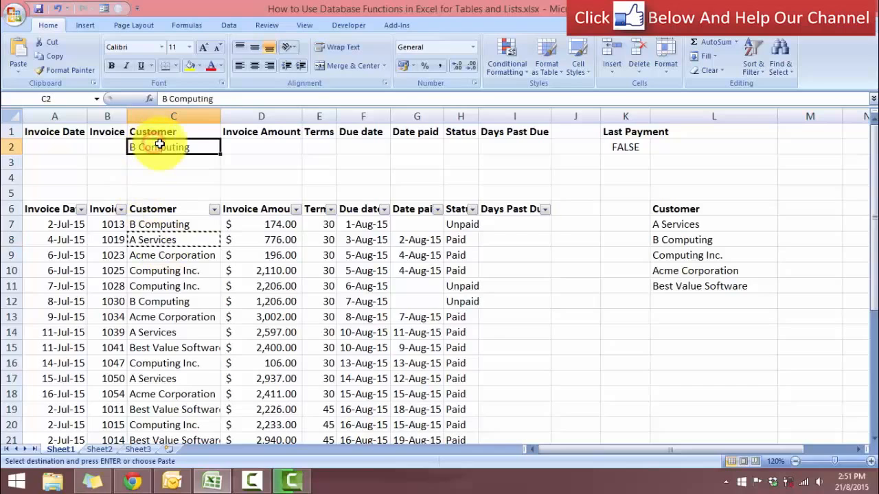
pyautogui.hotkey('ctrl', 'v')
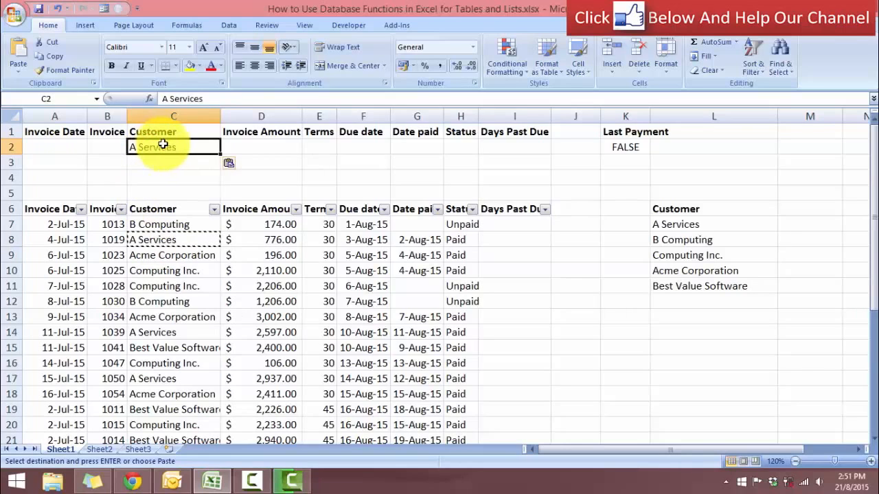
# Step: Start a DSUM formula in L13 and open its function arguments
pyautogui.click(573, 328)
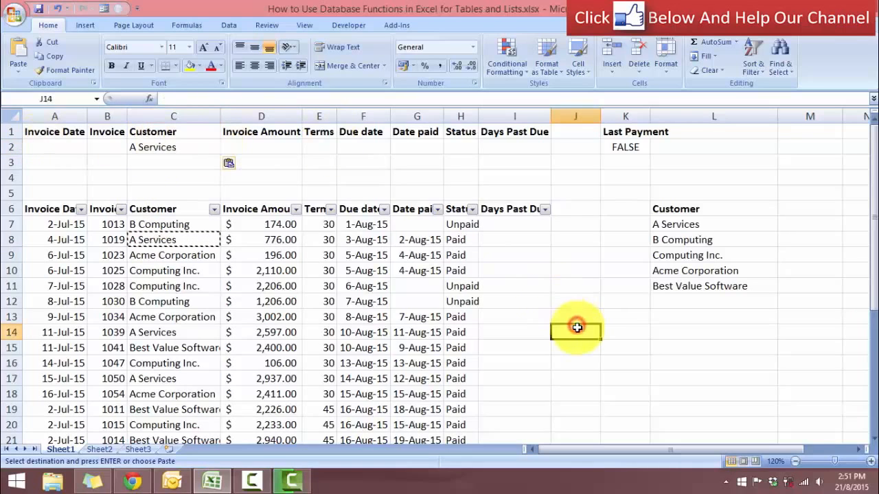
pyautogui.click(674, 316)
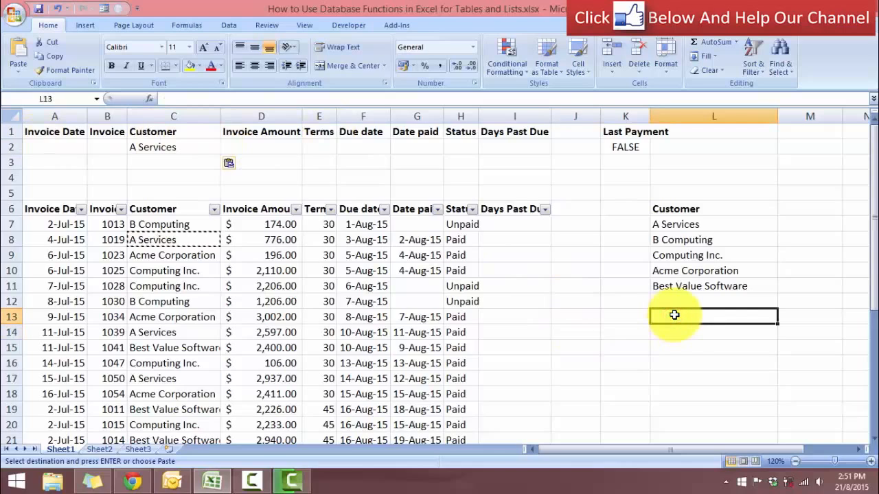
pyautogui.write('=')
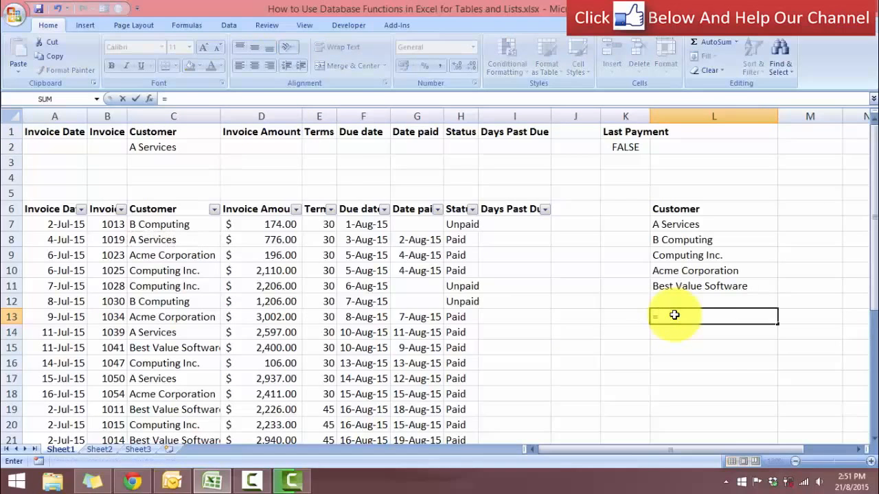
pyautogui.write('dsum')
pyautogui.press('Tab')
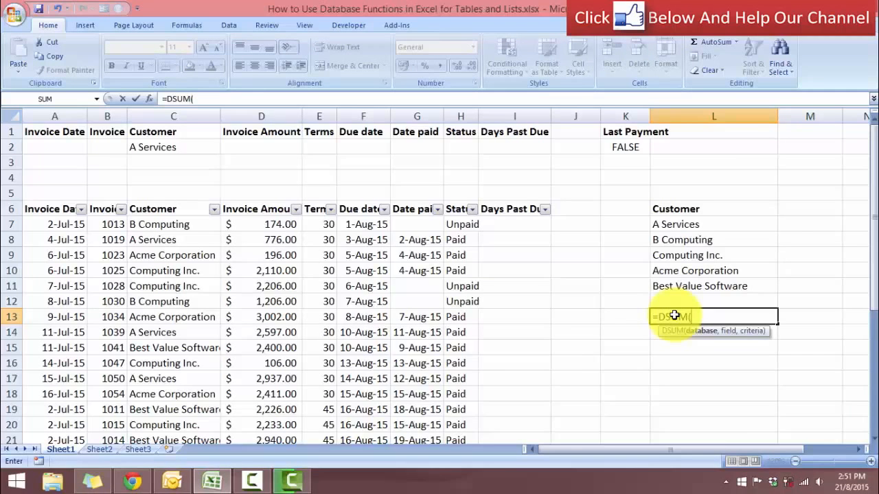
pyautogui.hotkey('ctrl', 'a')
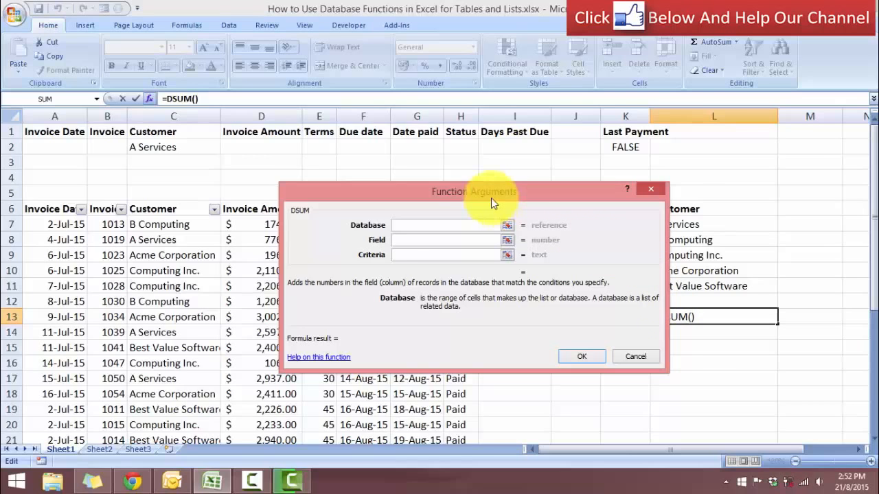
# Step: Set the DSUM database argument to the named range Invoice
pyautogui.moveTo(498, 192); pyautogui.dragTo(723, 162)
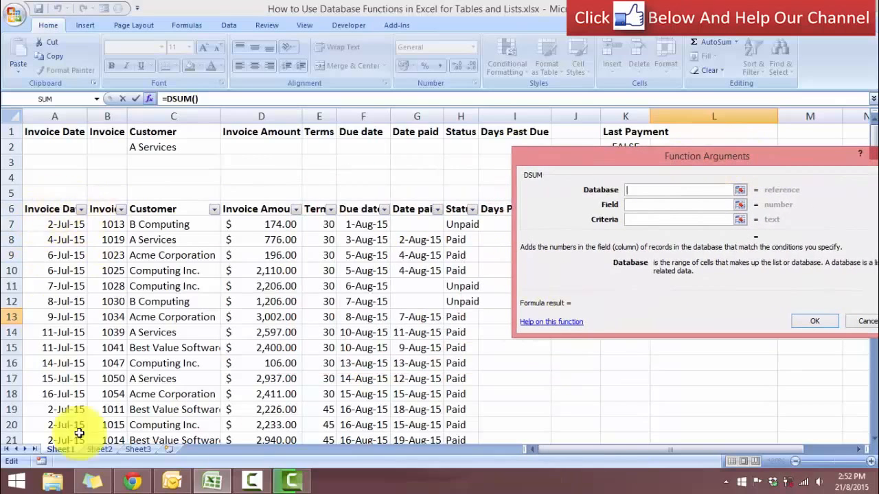
pyautogui.moveTo(632, 158); pyautogui.dragTo(450, 173)
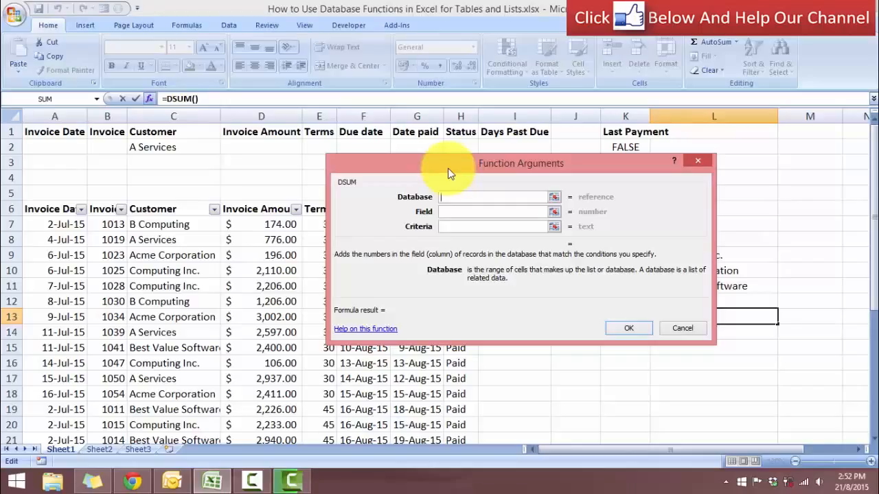
pyautogui.click(457, 197)
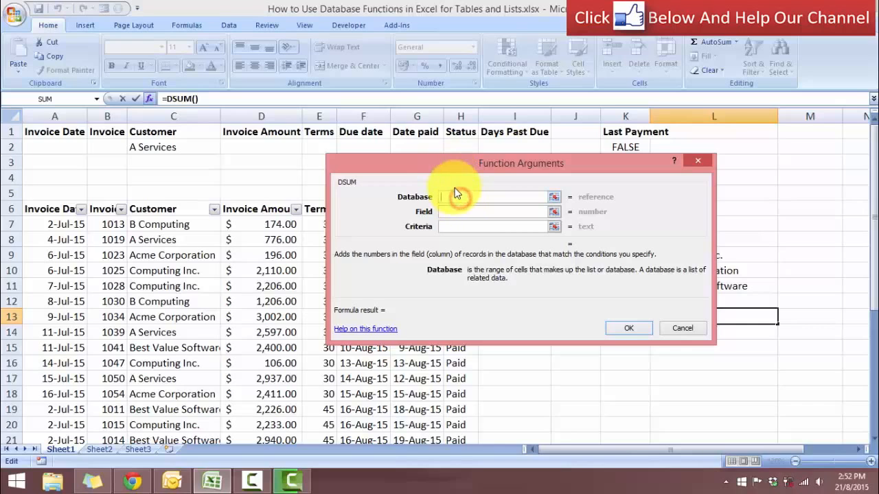
pyautogui.press('F3')
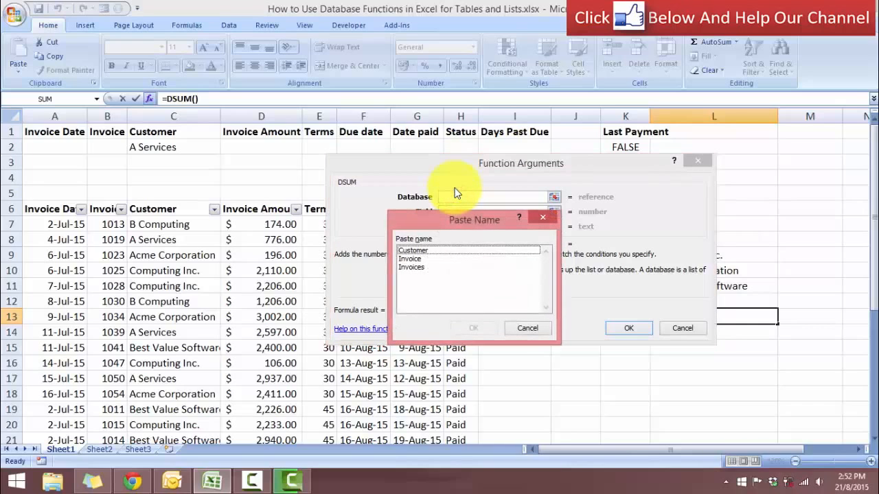
pyautogui.moveTo(449, 218); pyautogui.dragTo(532, 264)
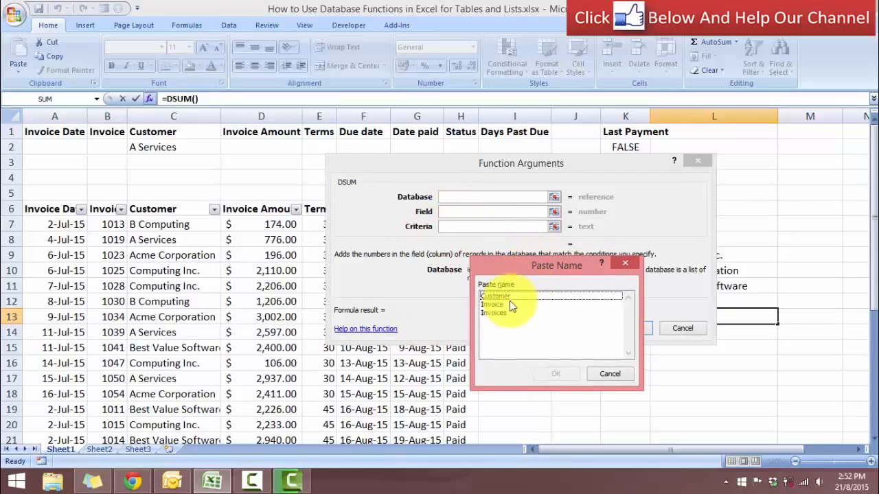
pyautogui.click(496, 306)
pyautogui.click(556, 373)
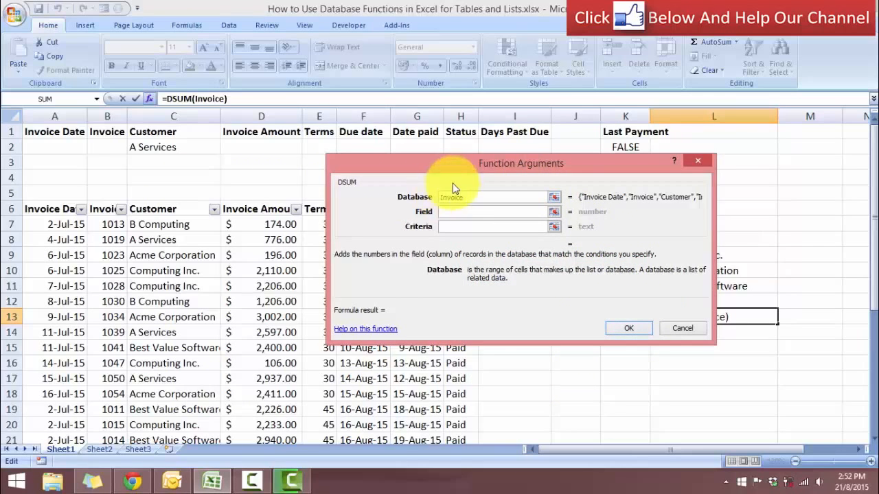
# Step: Set the DSUM field to the Invoice Amount header D6 and the criteria to C1:C2, and complete the formula
pyautogui.moveTo(457, 163); pyautogui.dragTo(512, 188)
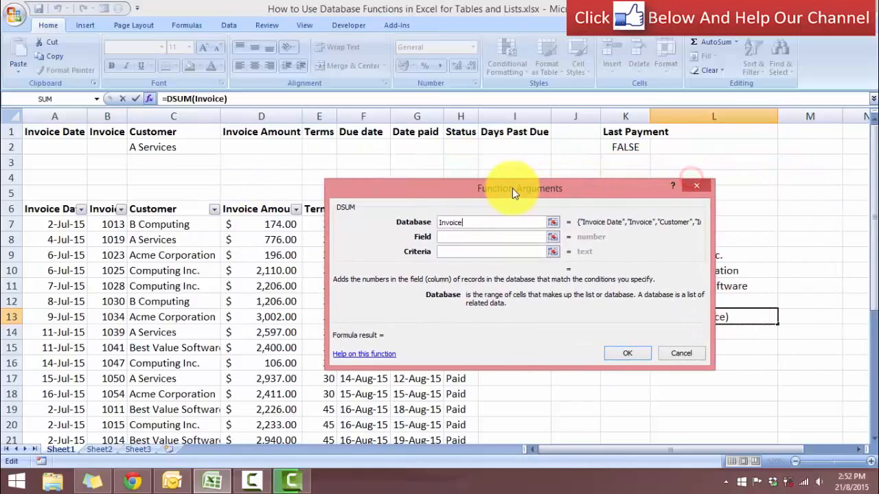
pyautogui.click(503, 237)
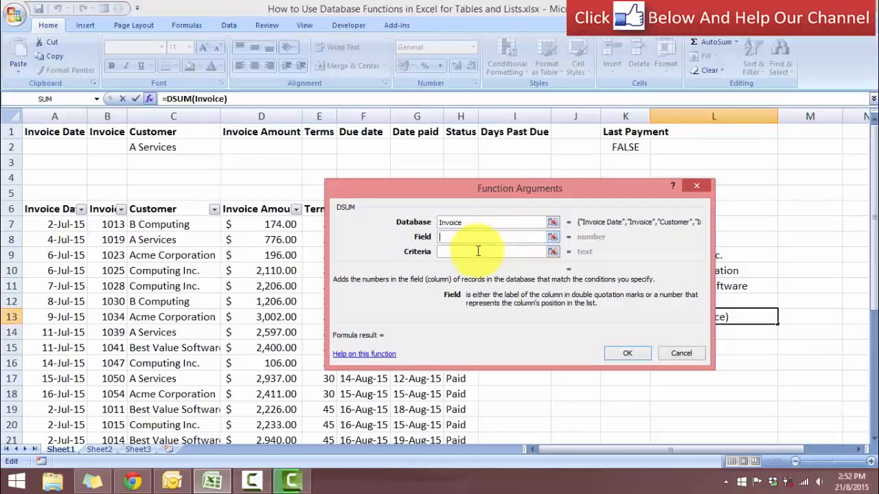
pyautogui.click(263, 210)
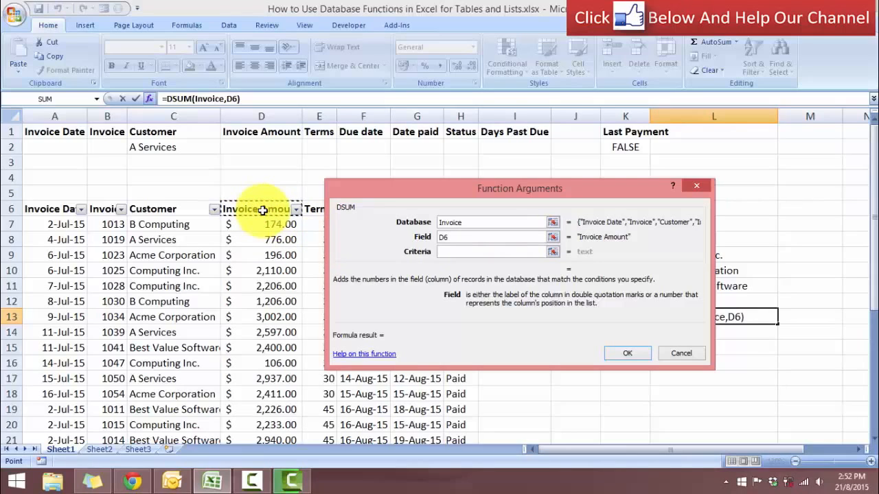
pyautogui.click(446, 252)
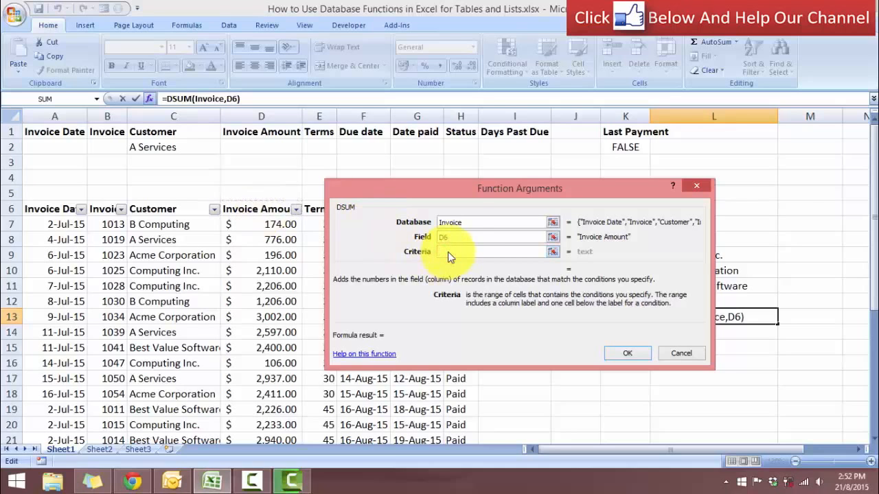
pyautogui.moveTo(460, 197); pyautogui.dragTo(484, 240)
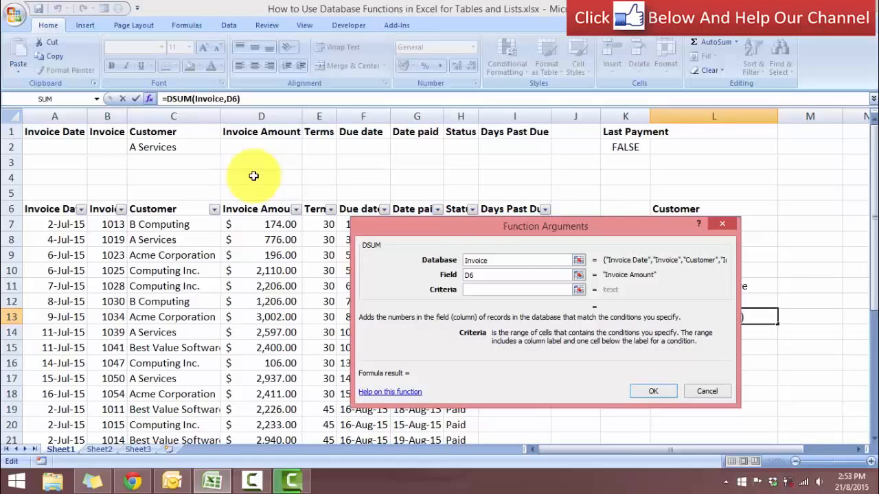
pyautogui.click(169, 132)
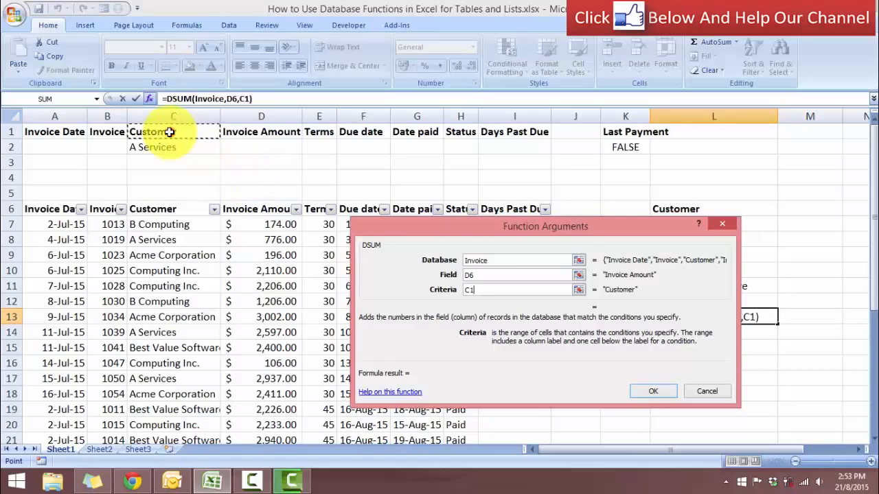
pyautogui.moveTo(170, 132); pyautogui.dragTo(181, 147)
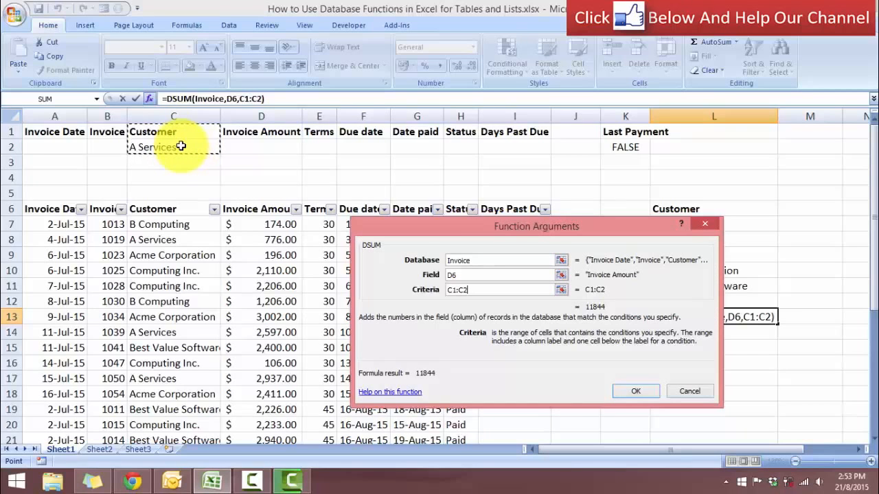
pyautogui.click(633, 393)
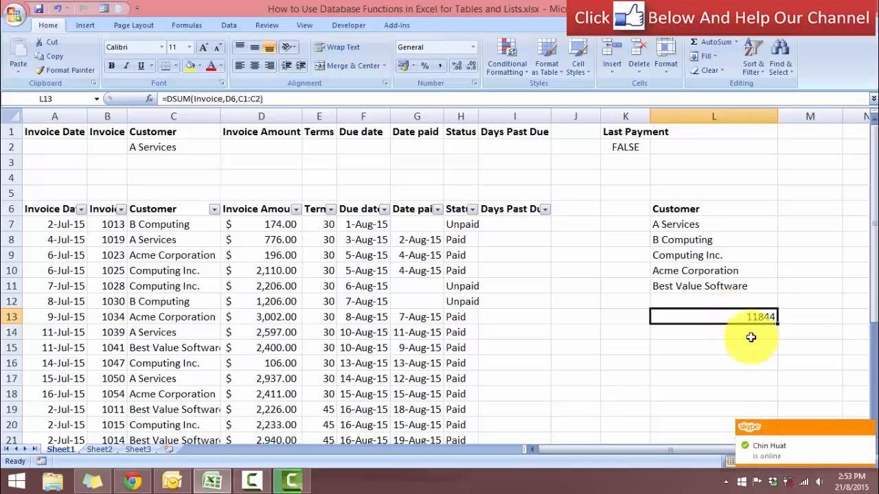
# Step: Format the DSUM result in L13 as accounting with a dollar sign and no decimal places
pyautogui.click(869, 431)
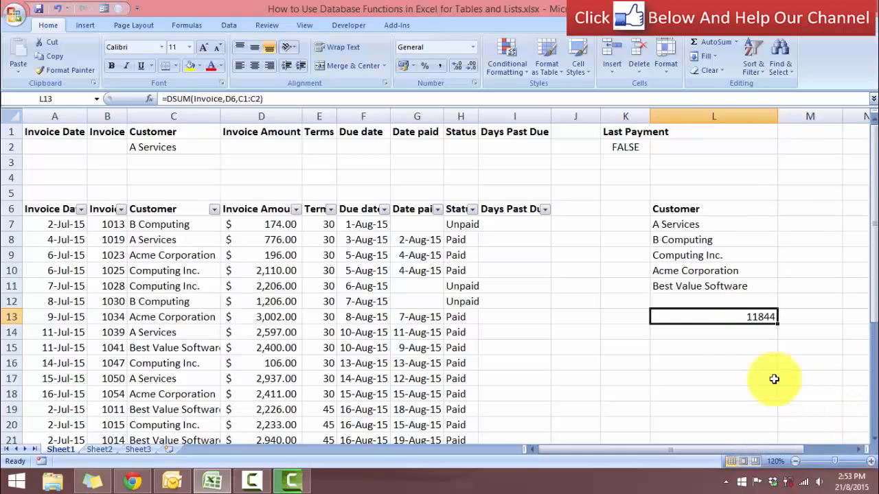
pyautogui.click(413, 66)
pyautogui.click(442, 100)
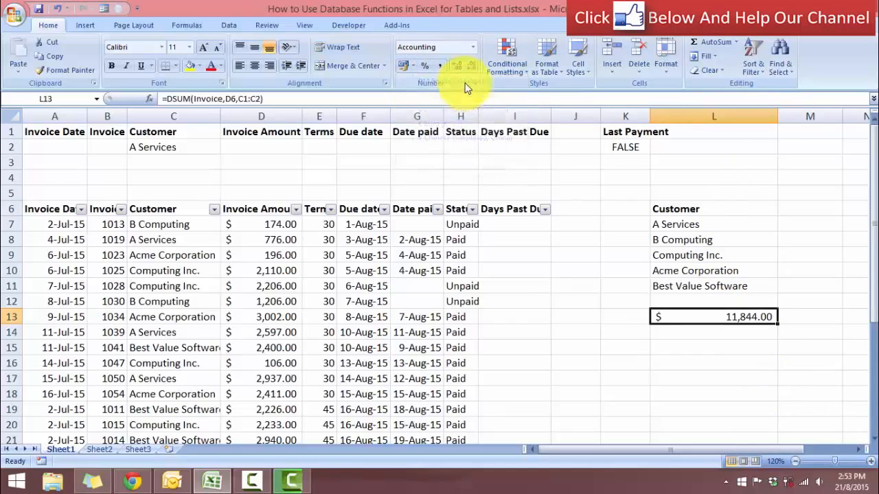
pyautogui.click(471, 67)
pyautogui.click(471, 67)
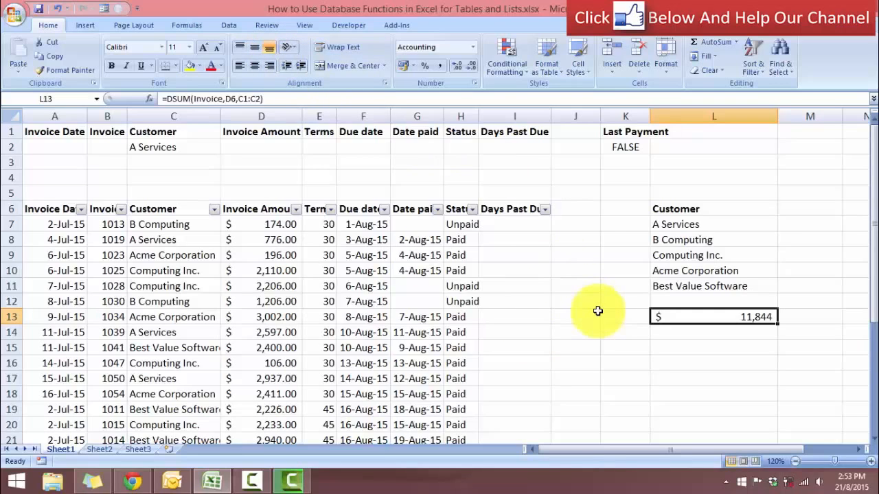
# Step: Enter the criterion >1000 under the Invoice Amount header in D2
pyautogui.click(290, 146)
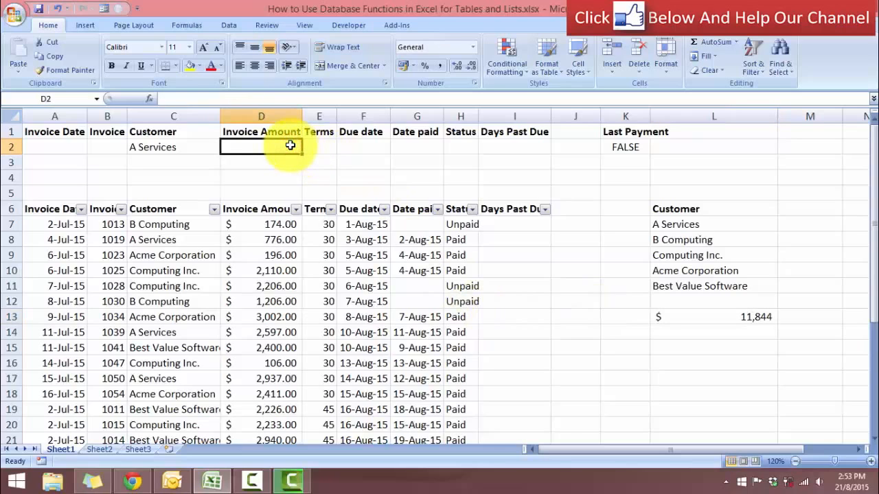
pyautogui.write('>1000')
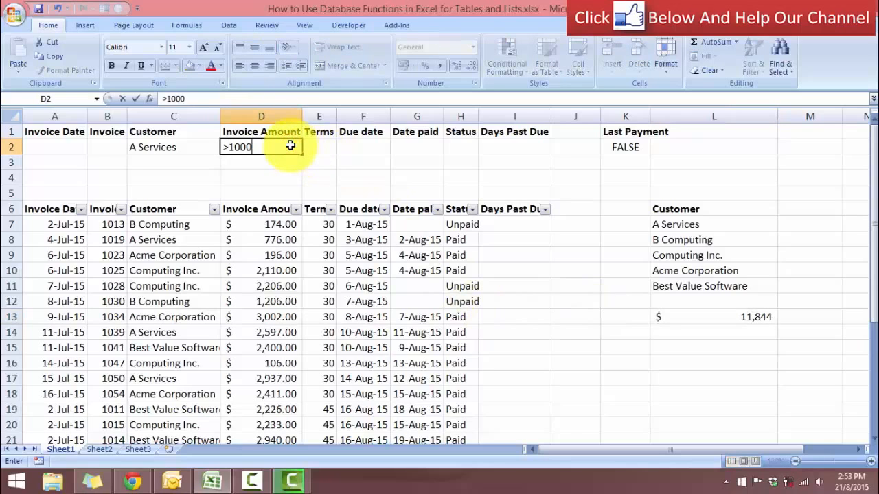
pyautogui.press('Return')
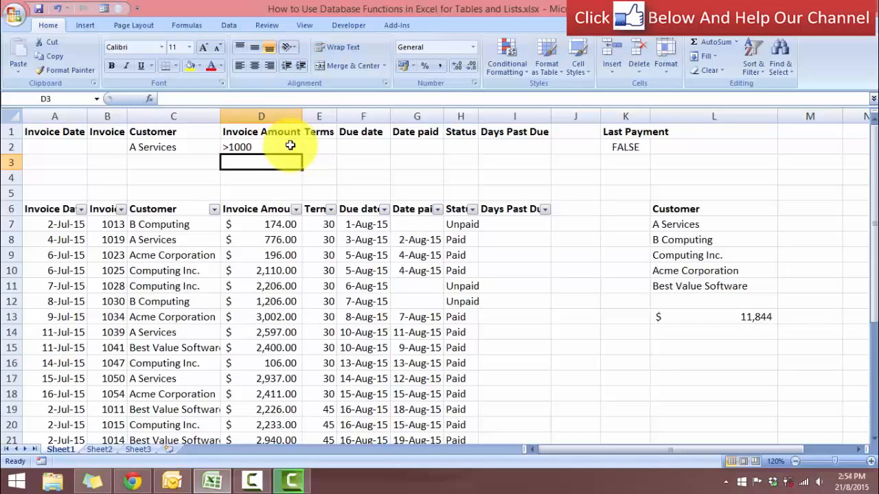
# Step: Start a new DSUM formula in L13 and set its database argument to the named range Invoice
pyautogui.click(705, 321)
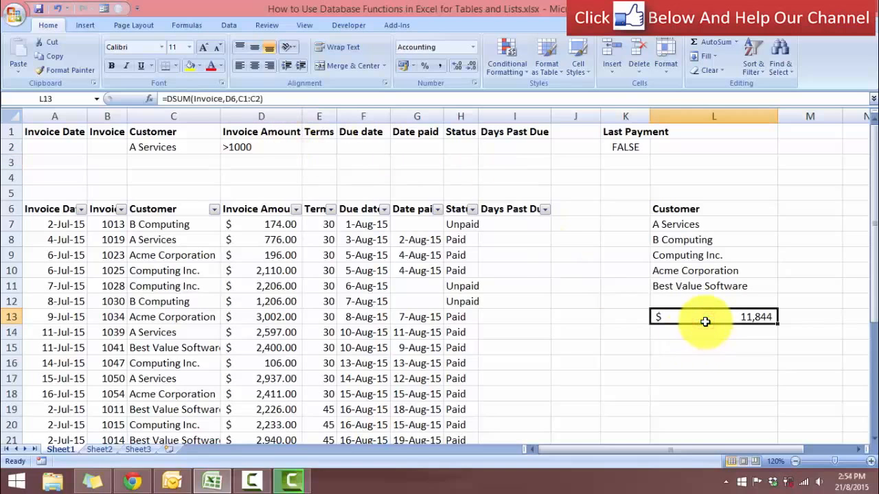
pyautogui.write('=dsum')
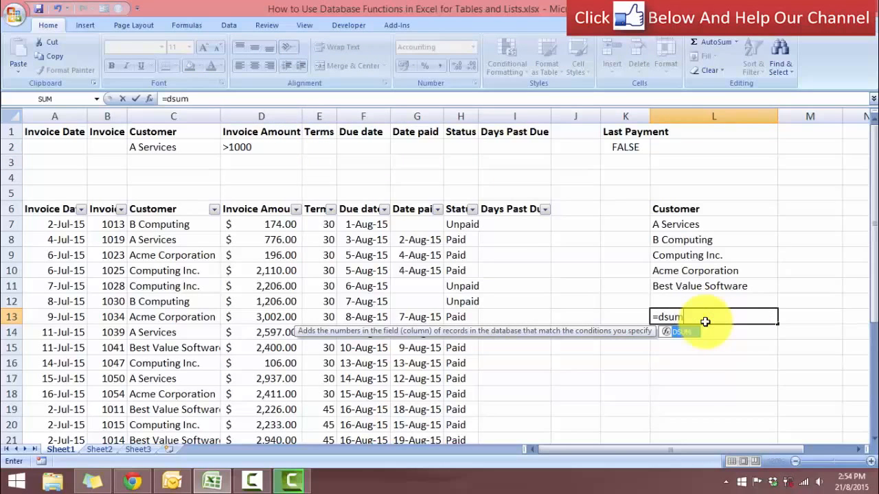
pyautogui.press('Tab')
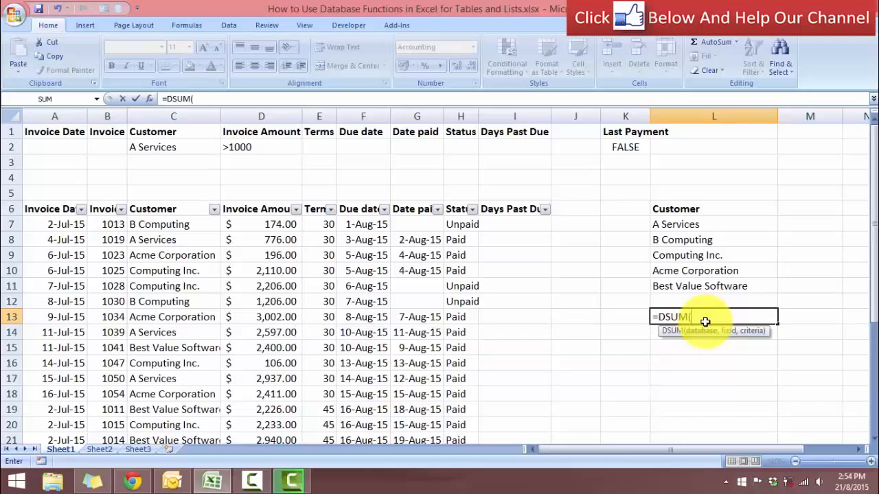
pyautogui.hotkey('ctrl', 'a')
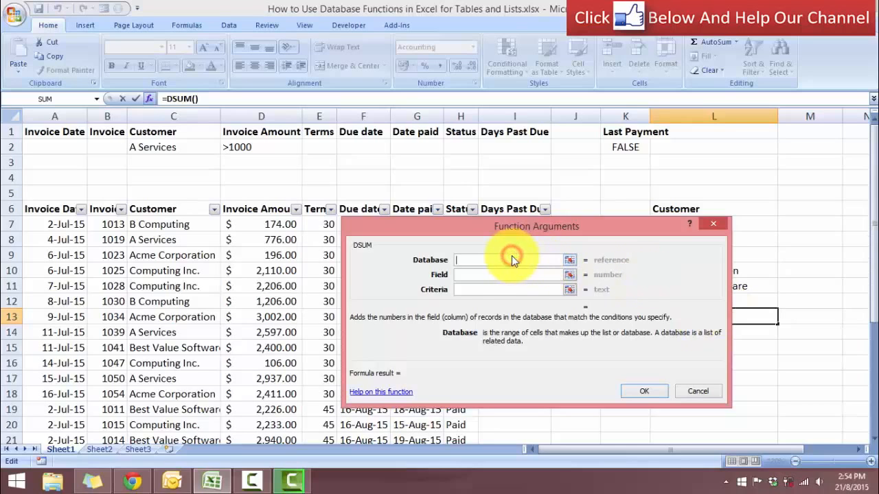
pyautogui.press('F3')
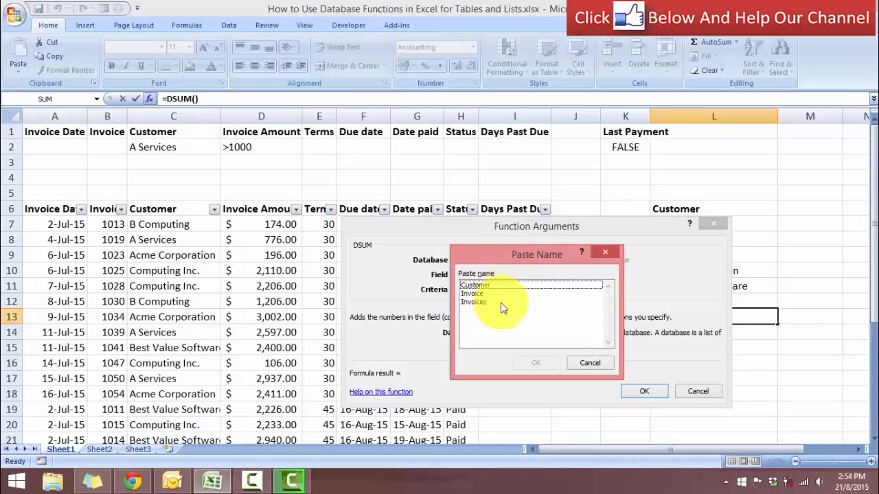
pyautogui.click(490, 294)
pyautogui.click(539, 364)
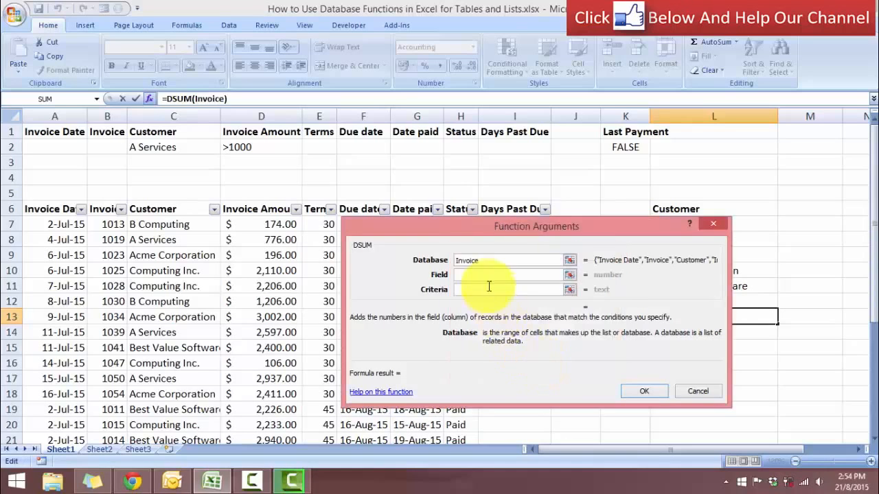
# Step: Set the DSUM field to column number 4 and the criteria to C1:D2, and complete the formula
pyautogui.click(480, 274)
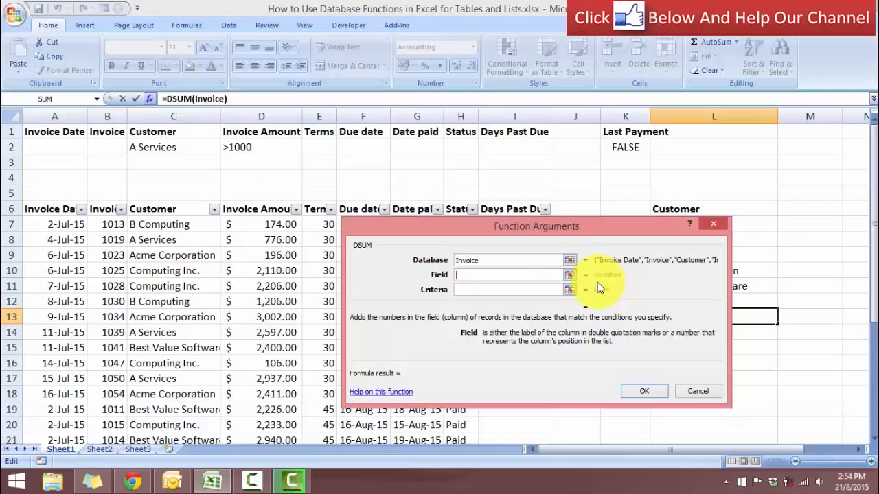
pyautogui.write('4')
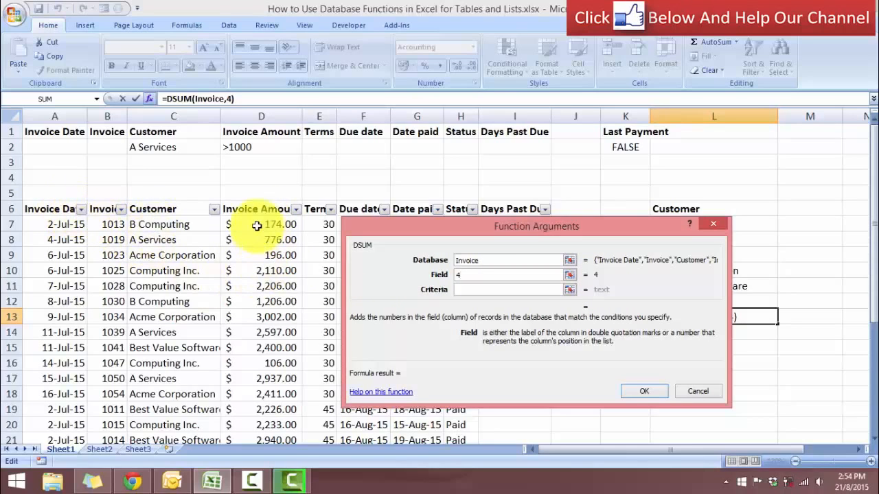
pyautogui.click(466, 276)
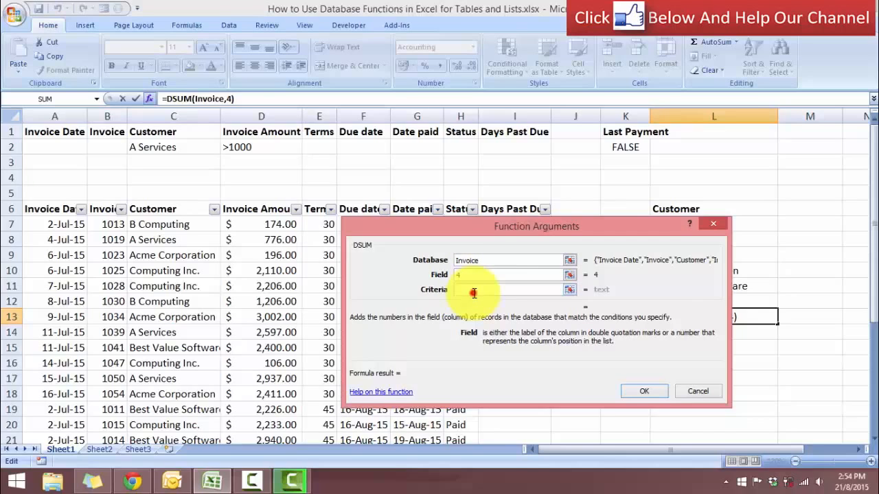
pyautogui.click(474, 294)
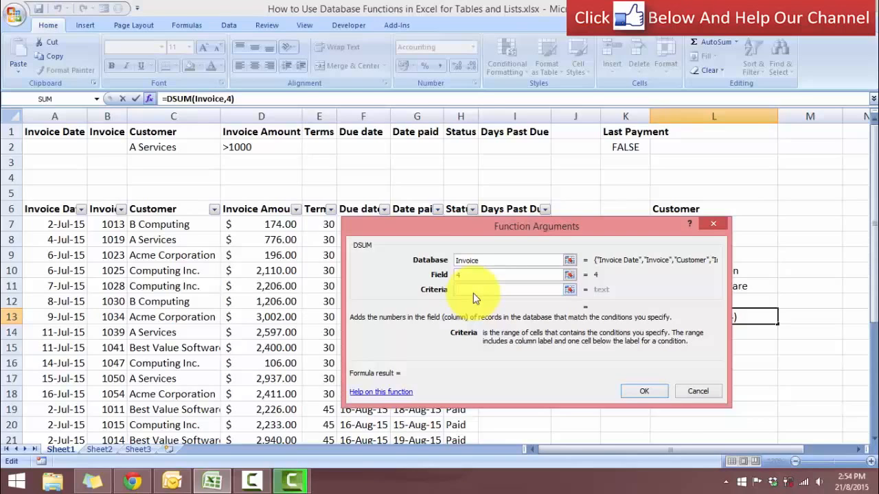
pyautogui.click(160, 132)
pyautogui.moveTo(166, 134); pyautogui.dragTo(173, 146)
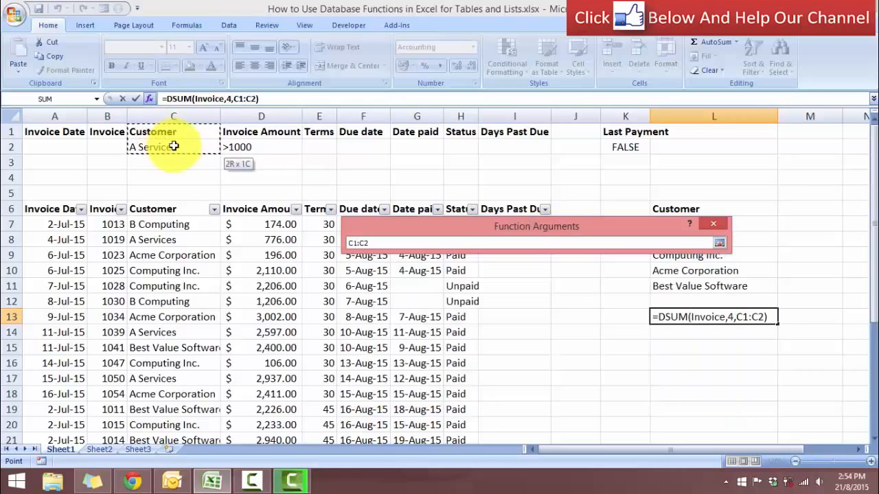
pyautogui.moveTo(232, 146); pyautogui.dragTo(241, 146)
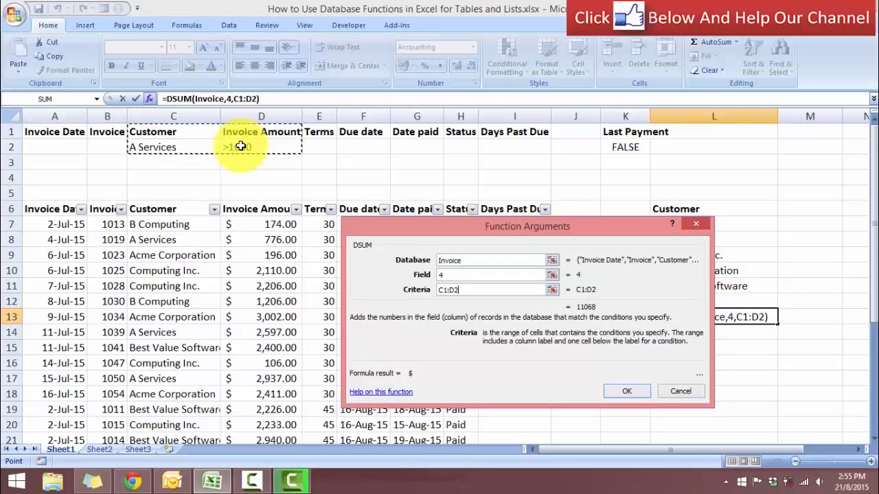
pyautogui.click(633, 396)
pyautogui.click(628, 394)
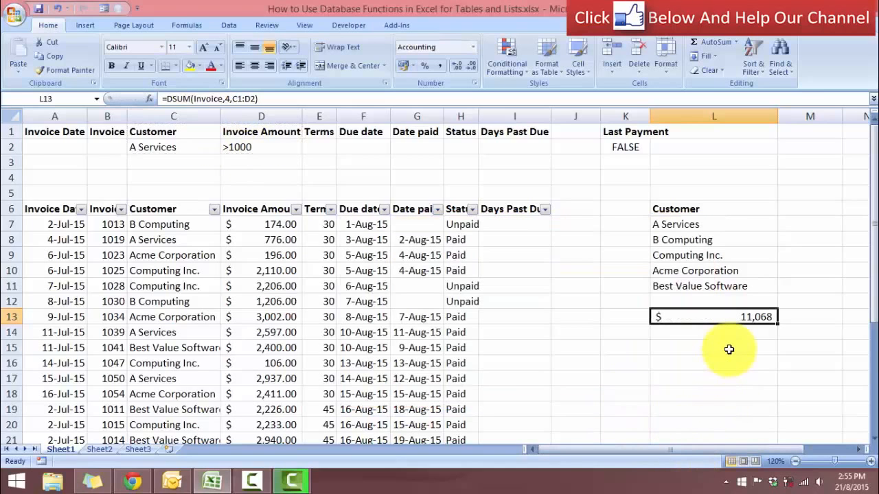
# Step: Change the Invoice Amount criterion in D2 to >2000
pyautogui.scroll(-1, 730, 349)
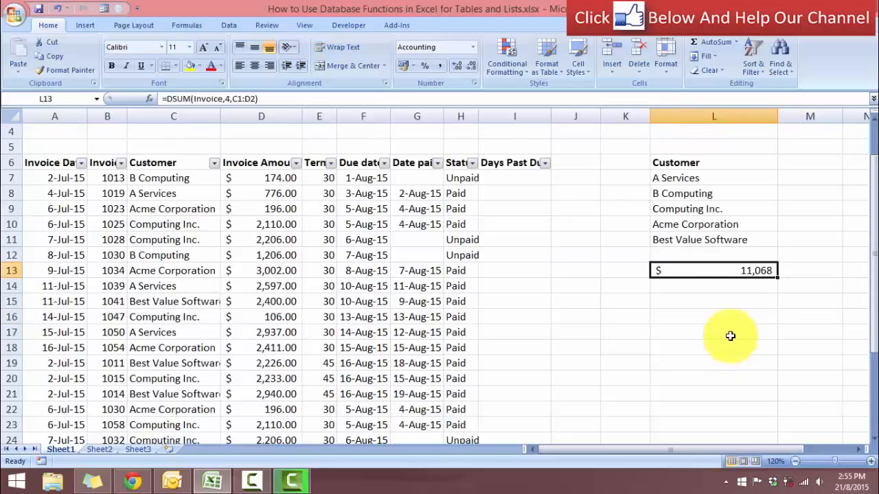
pyautogui.scroll(1, 729, 324)
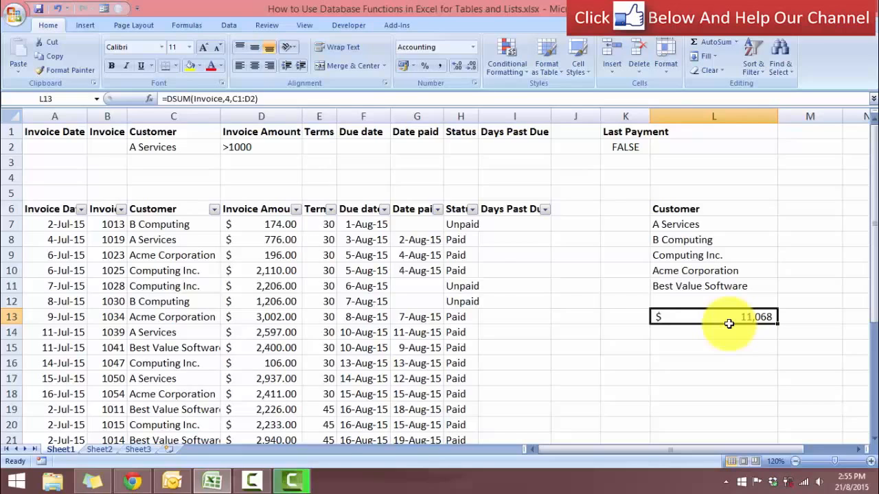
pyautogui.click(262, 148)
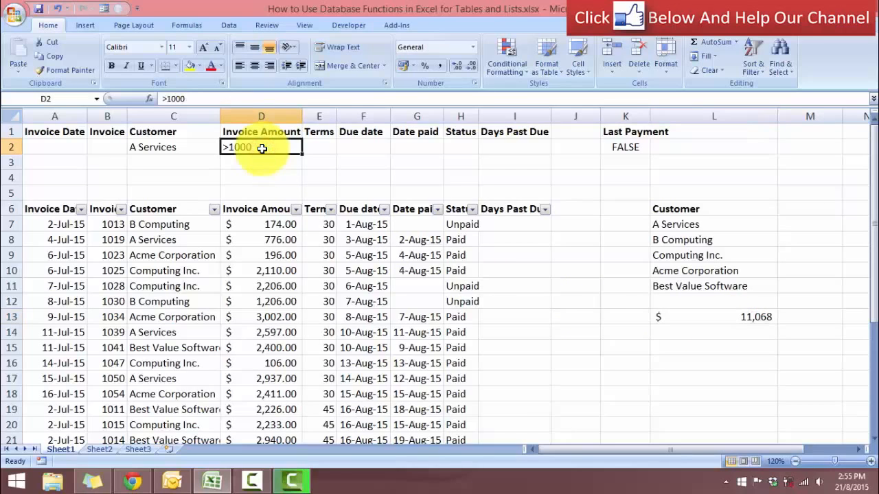
pyautogui.write('>2000')
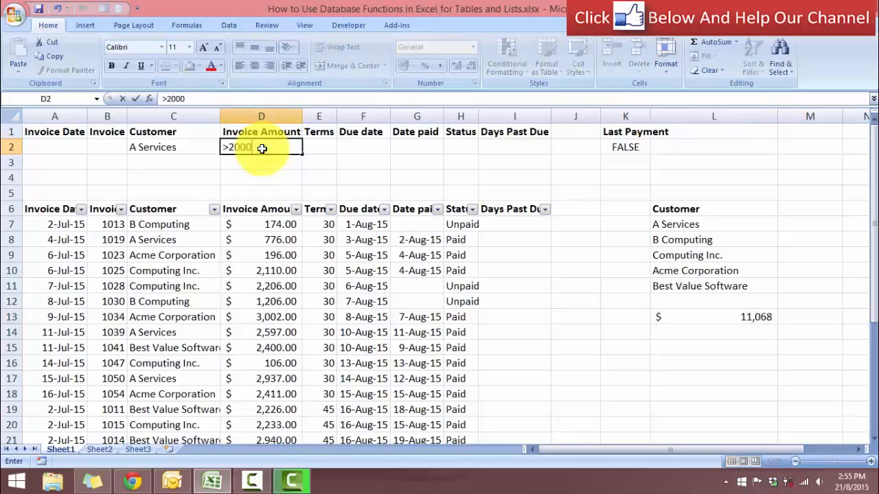
pyautogui.press('Return')
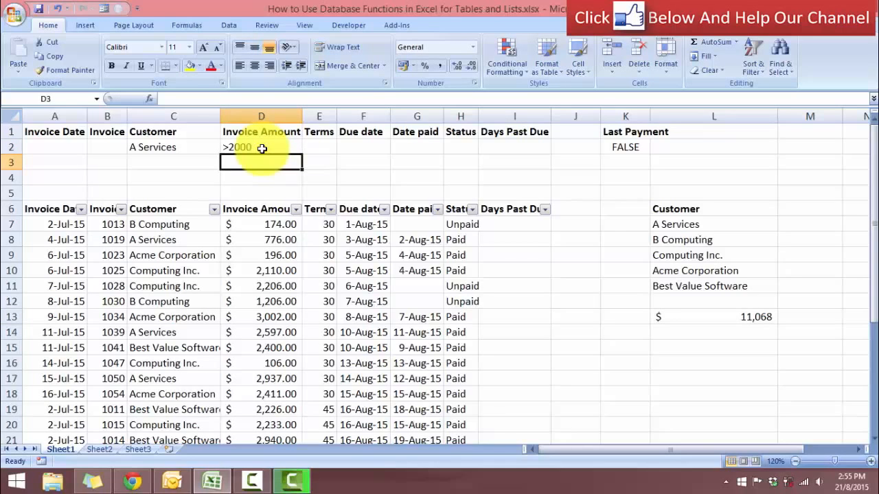
# Step: Clear the formula in L13, start a new DSUM formula there and open its function arguments
pyautogui.click(690, 316)
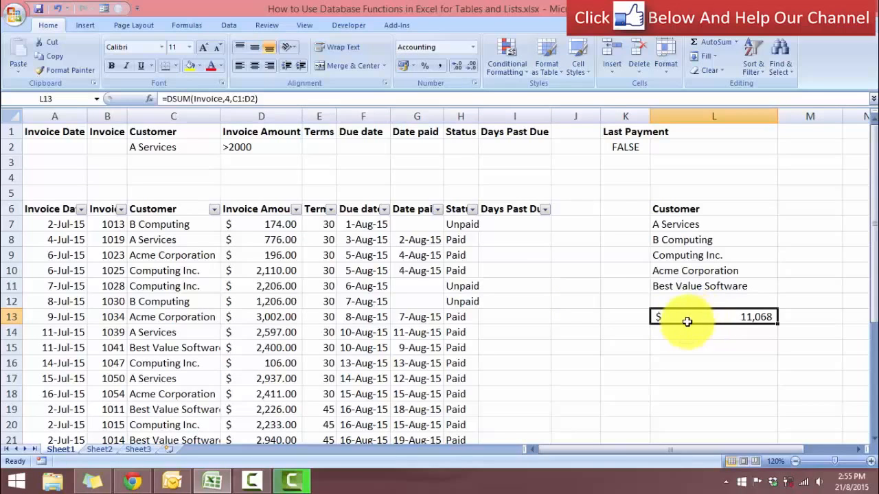
pyautogui.doubleClick(687, 316)
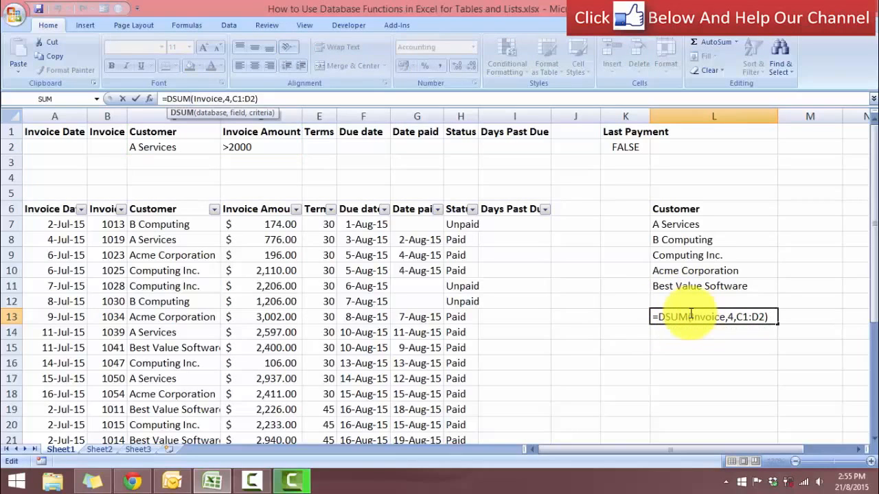
pyautogui.click(709, 355)
pyautogui.click(684, 316)
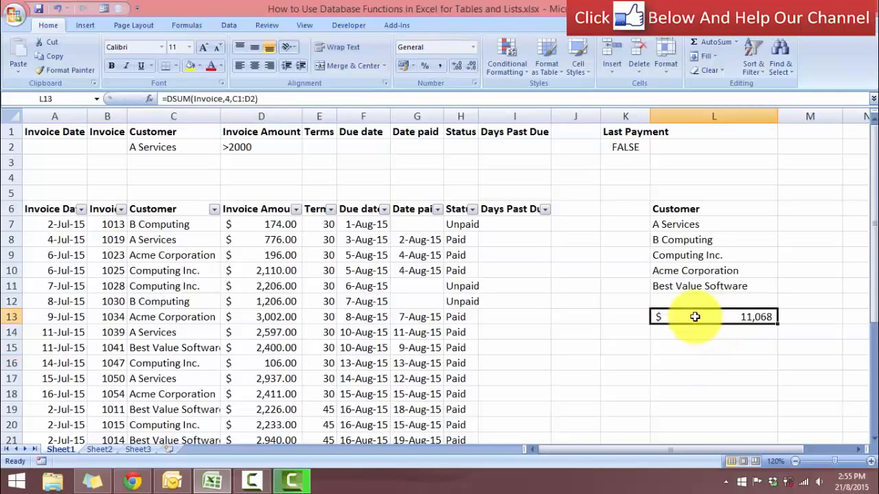
pyautogui.press('Delete')
pyautogui.write('=d')
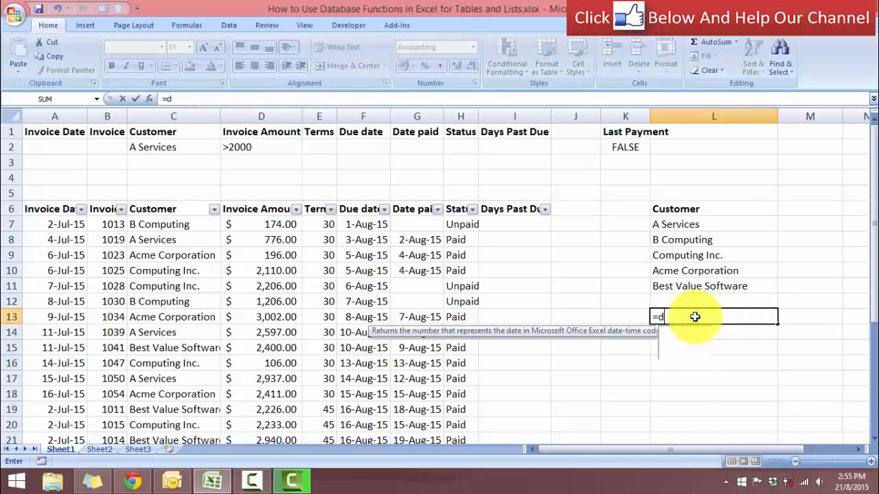
pyautogui.write('sum')
pyautogui.press('Tab')
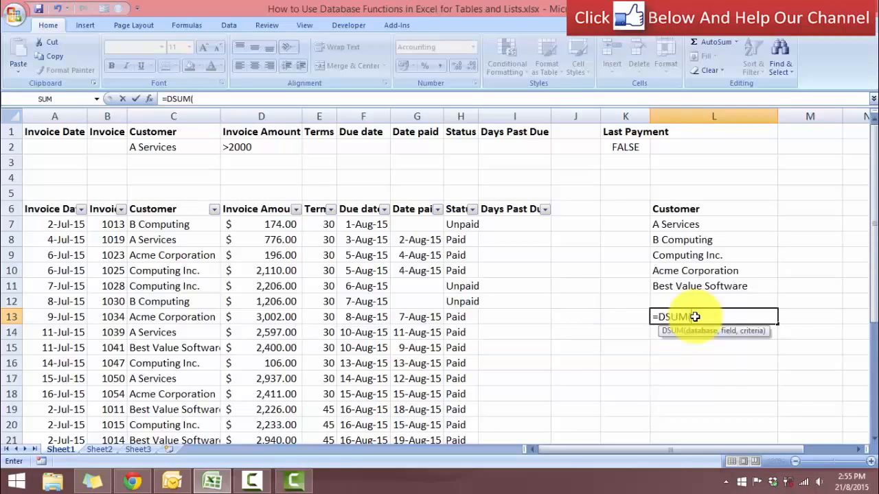
pyautogui.hotkey('ctrl', 'a')
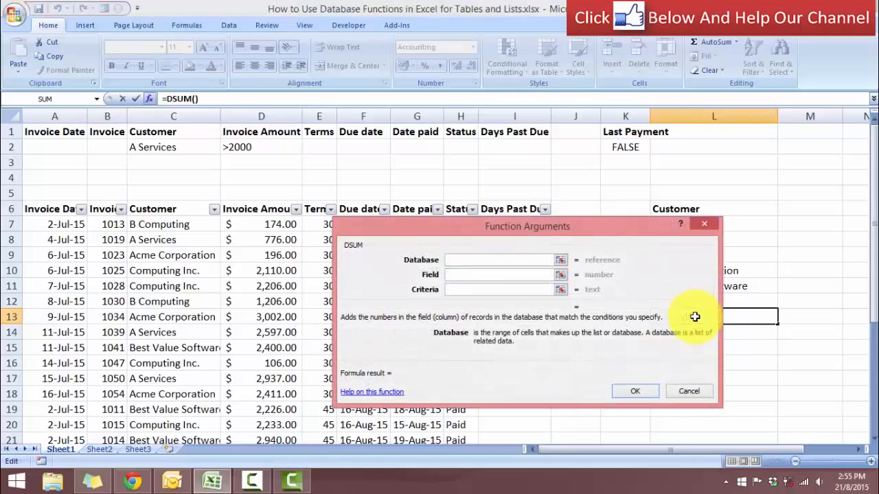
# Step: Use the named range Invoice as the database of the new DSUM formula
pyautogui.click(495, 260)
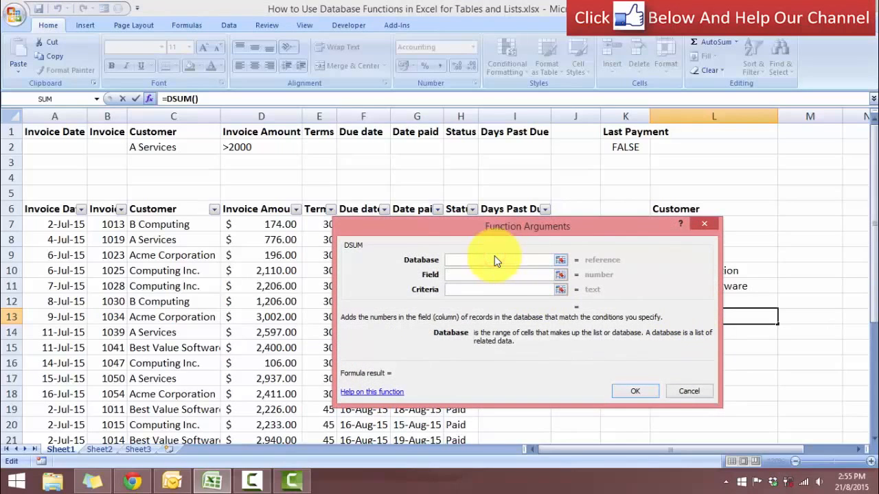
pyautogui.press('F3')
pyautogui.click(478, 295)
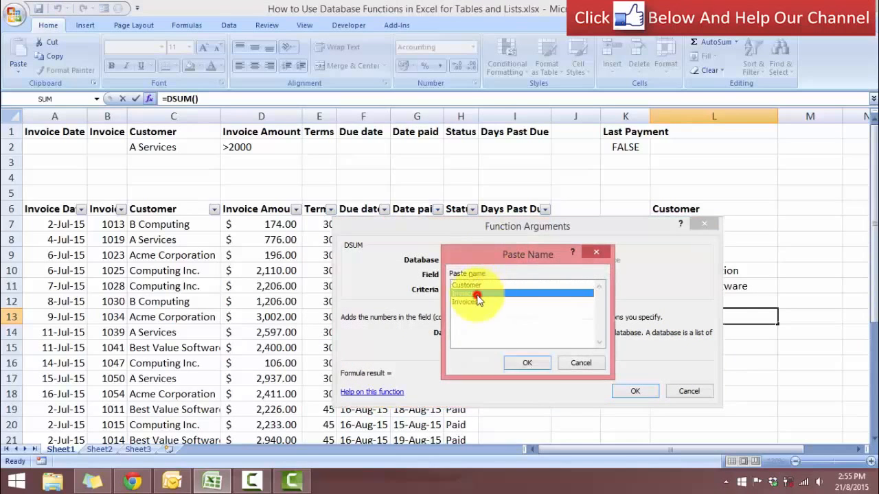
pyautogui.click(527, 362)
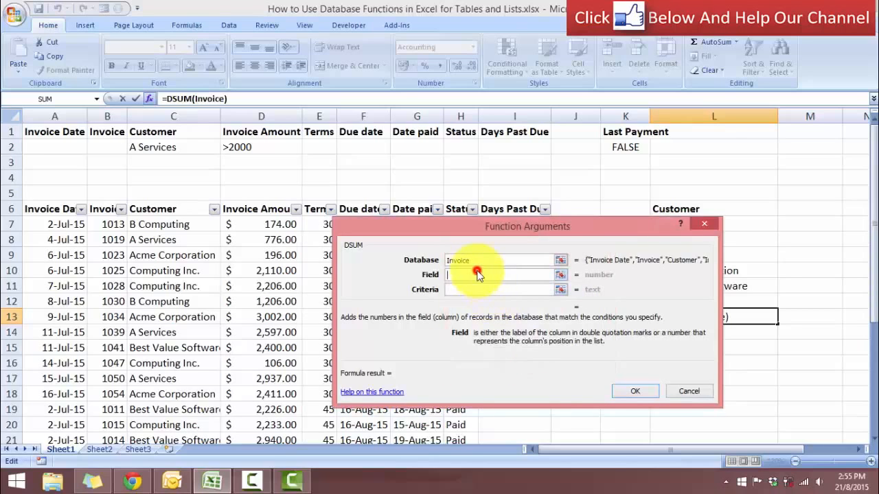
# Step: Set the DSUM field to the Invoice Amount header D6 and the criteria to C1:D2, and complete the formula
pyautogui.click(472, 274)
pyautogui.click(255, 210)
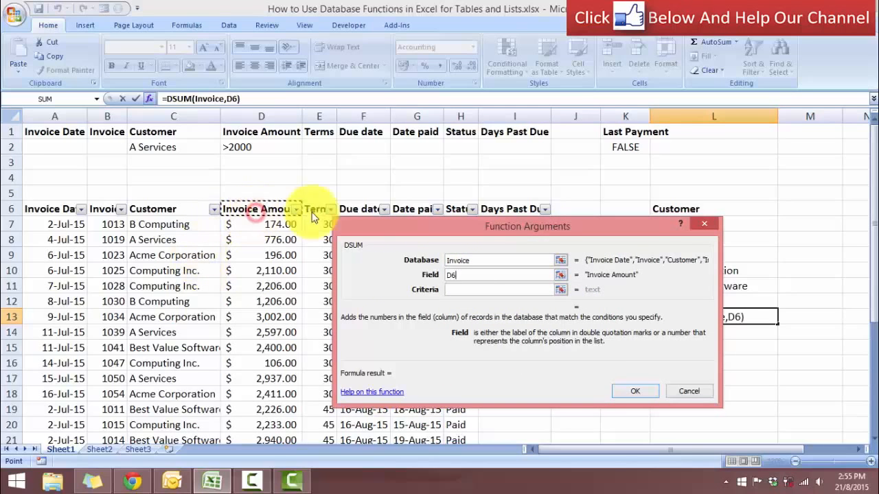
pyautogui.click(484, 289)
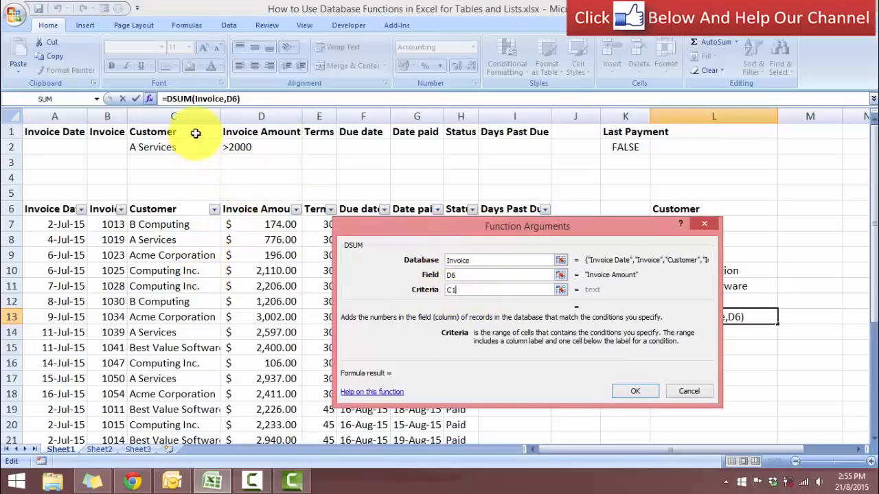
pyautogui.moveTo(197, 131); pyautogui.dragTo(227, 147)
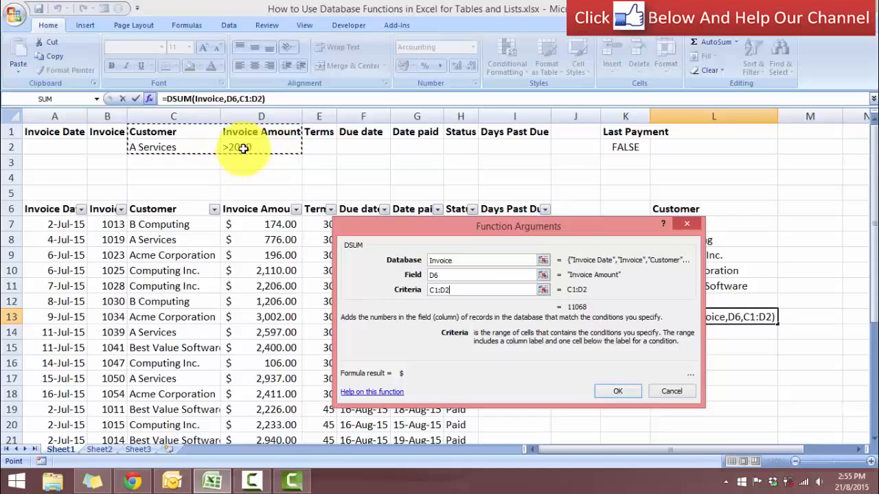
pyautogui.click(616, 391)
# Step: Format the Invoice Amount criterion in D2 as $ English (United States) accounting and decrease its decimal places
pyautogui.click(247, 150)
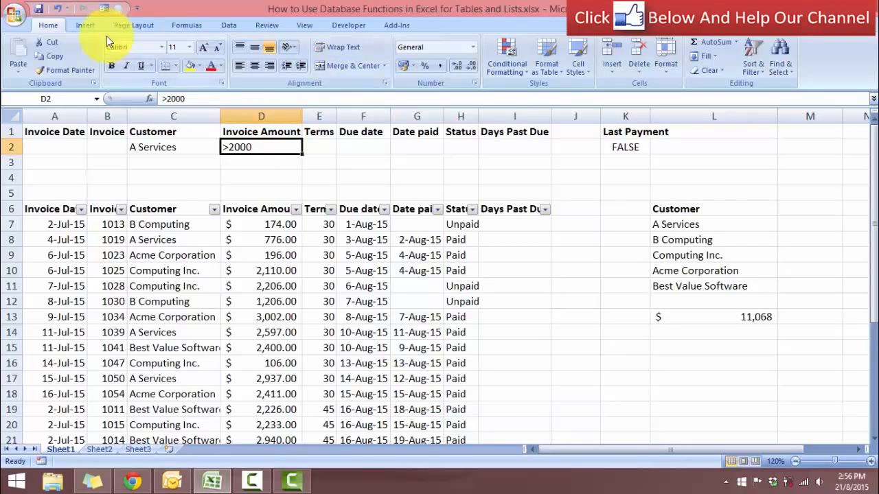
pyautogui.click(414, 65)
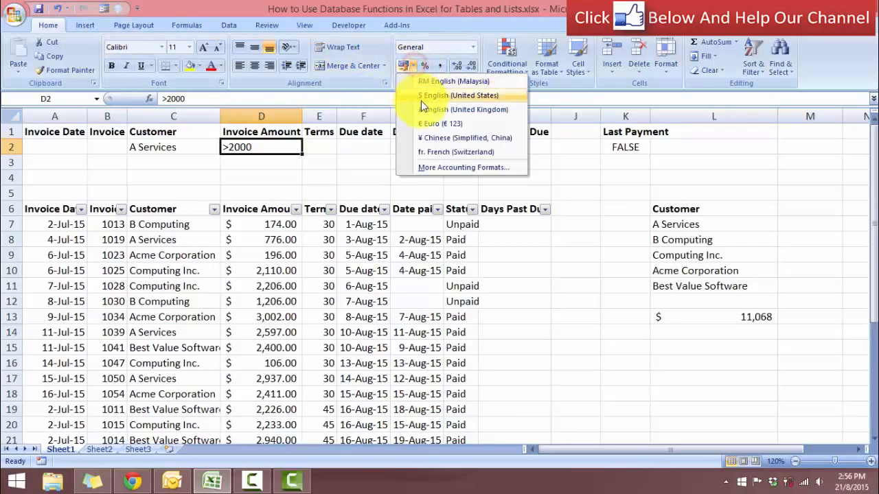
pyautogui.click(421, 100)
pyautogui.click(470, 67)
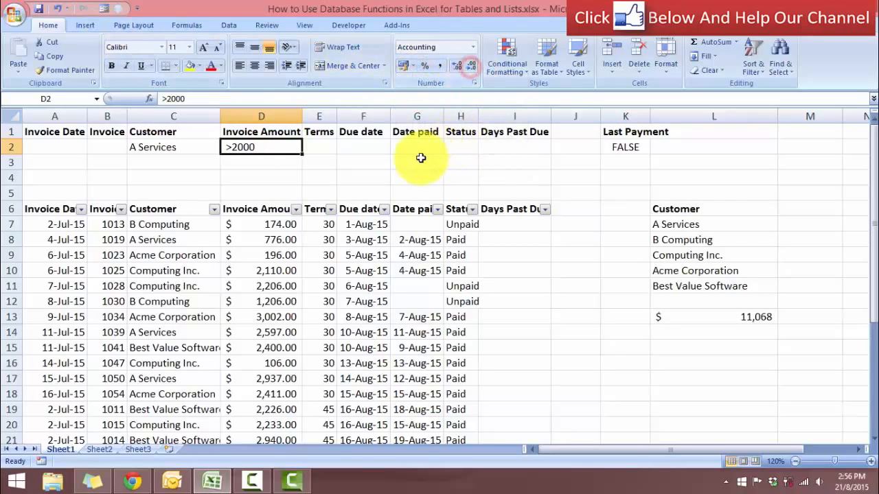
# Step: Insert a space after the operator in the D2 criterion so it reads > 2000
pyautogui.doubleClick(278, 152)
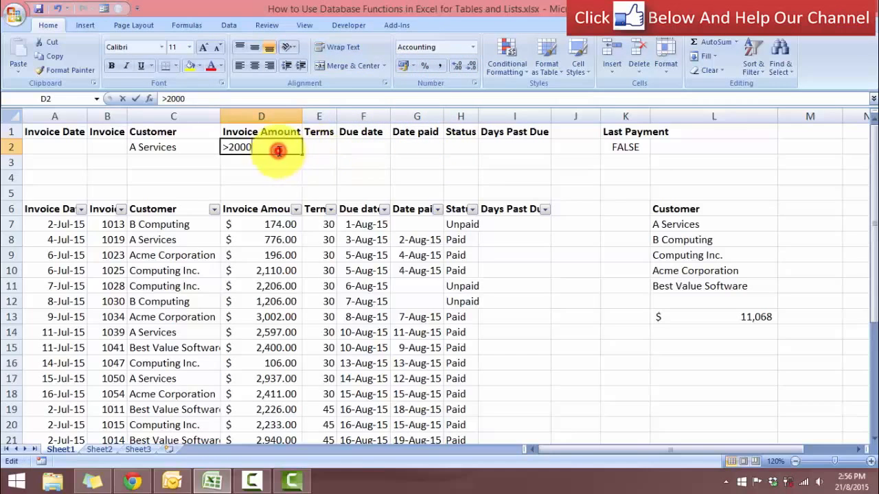
pyautogui.click(229, 147)
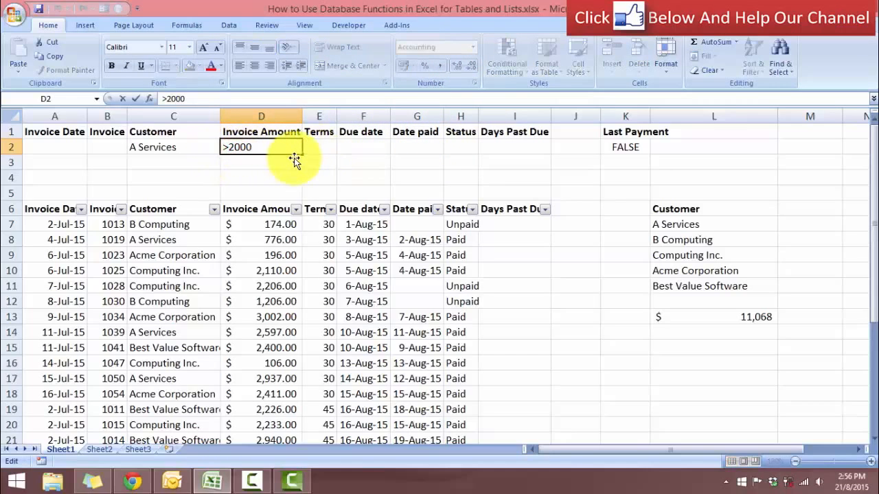
pyautogui.press('Return')
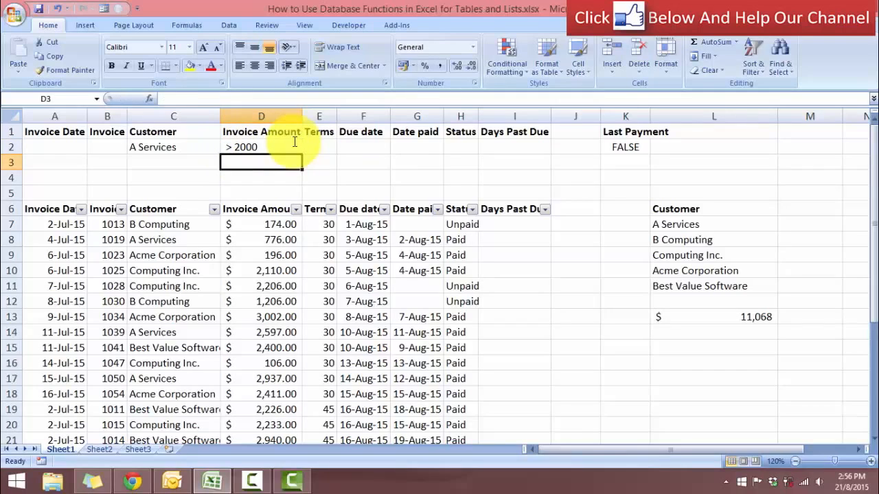
# Step: Clear the Invoice Amount criterion in D2, and undo both that deletion and the preceding space edit
pyautogui.click(282, 142)
pyautogui.press('BackSpace')
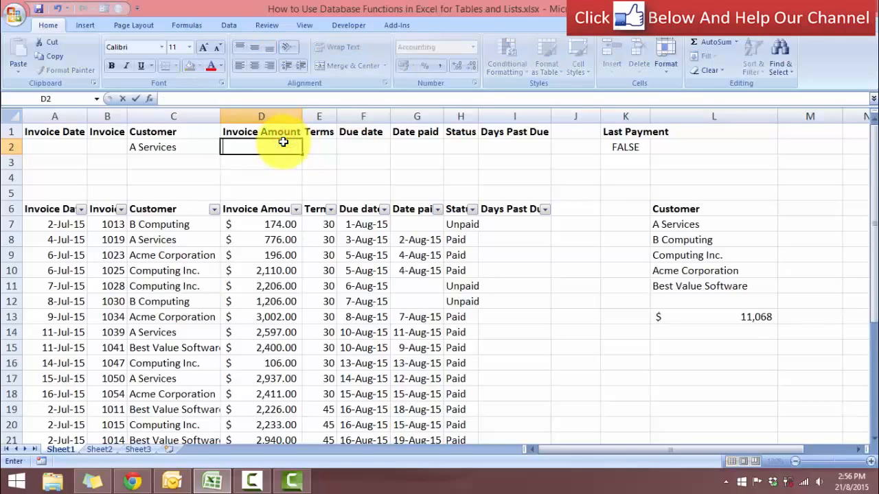
pyautogui.click(363, 287)
pyautogui.click(254, 145)
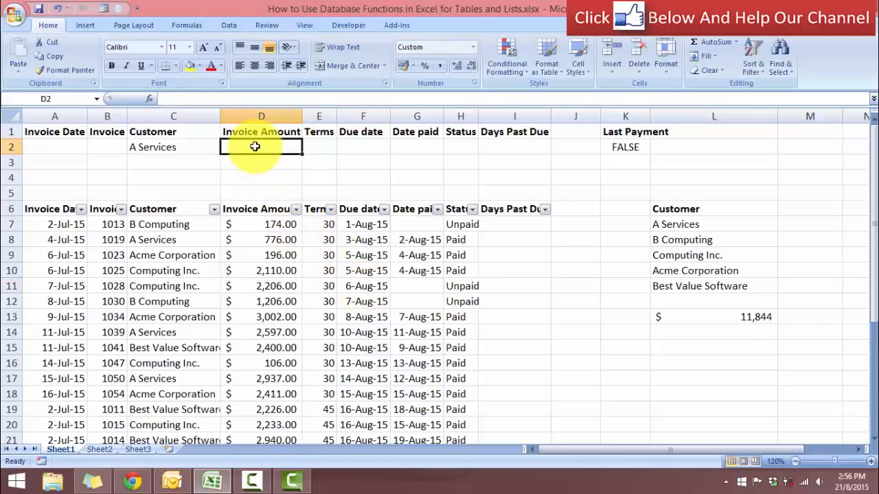
pyautogui.click(58, 8)
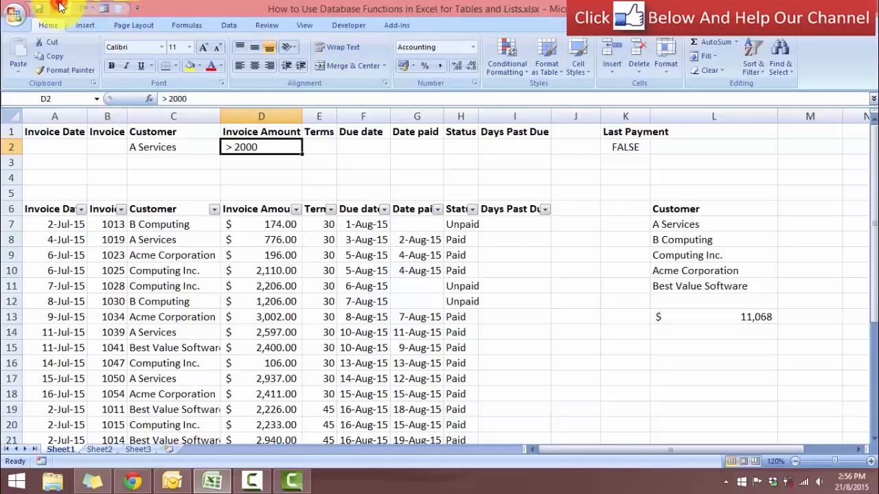
pyautogui.click(58, 8)
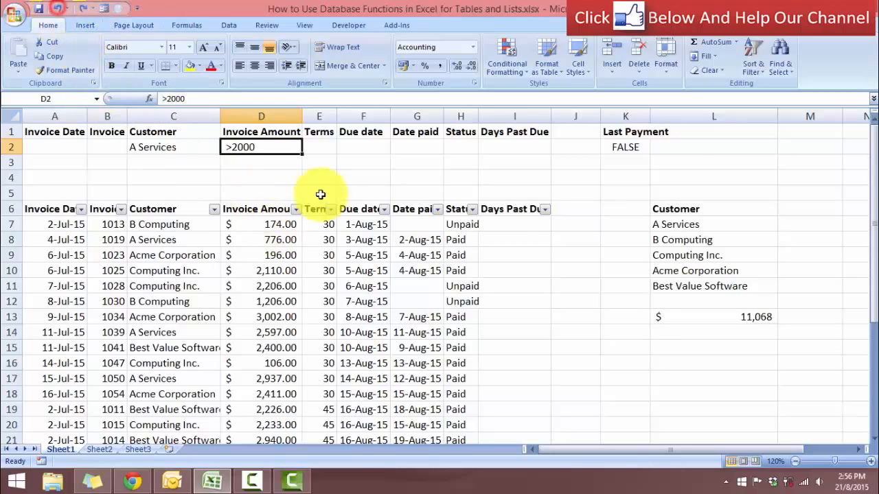
# Step: Look through the invoice table down to its last row and compare it with the criteria and the DSUM result
pyautogui.click(557, 282)
pyautogui.scroll(-2, 632, 323)
pyautogui.scroll(1, 632, 320)
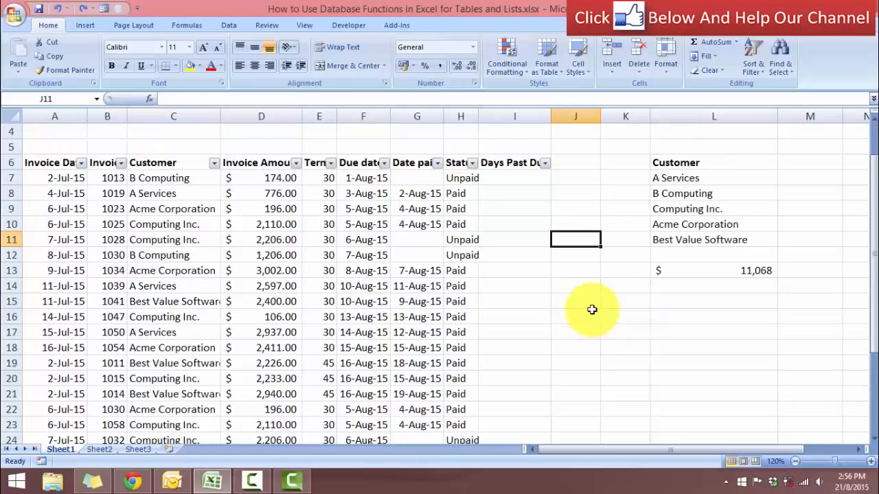
pyautogui.scroll(-2, 630, 338)
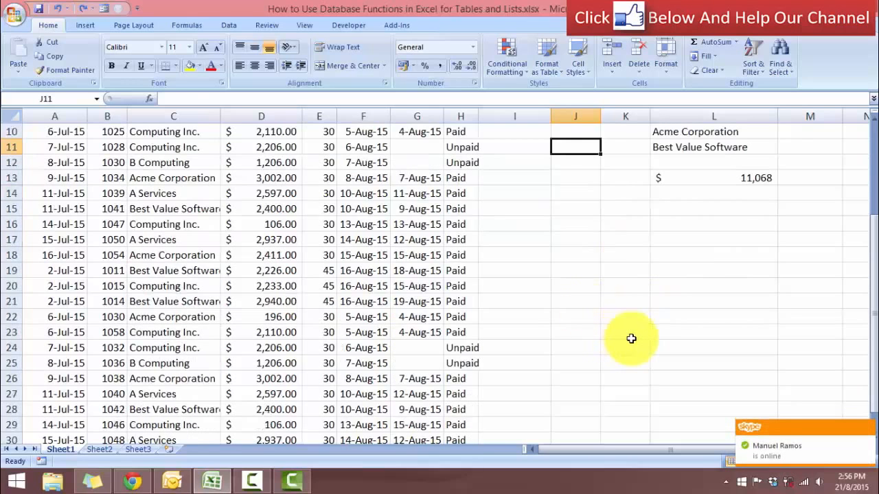
pyautogui.scroll(-2, 631, 339)
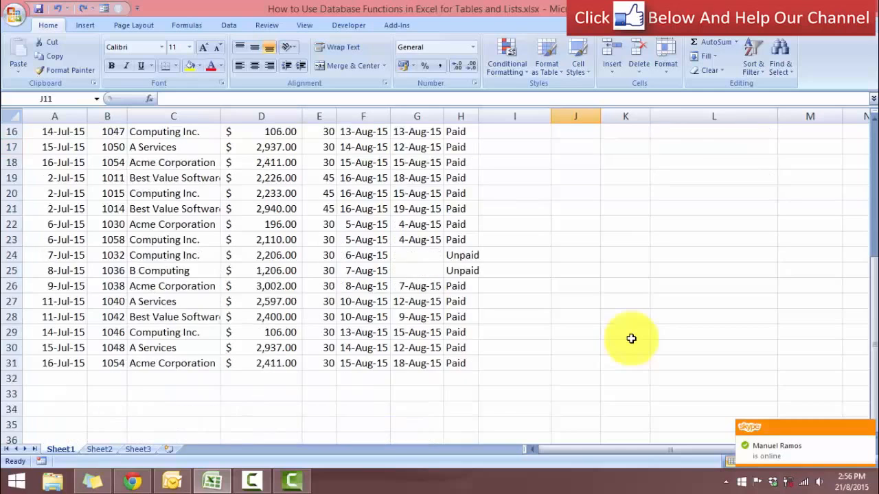
pyautogui.scroll(3, 631, 339)
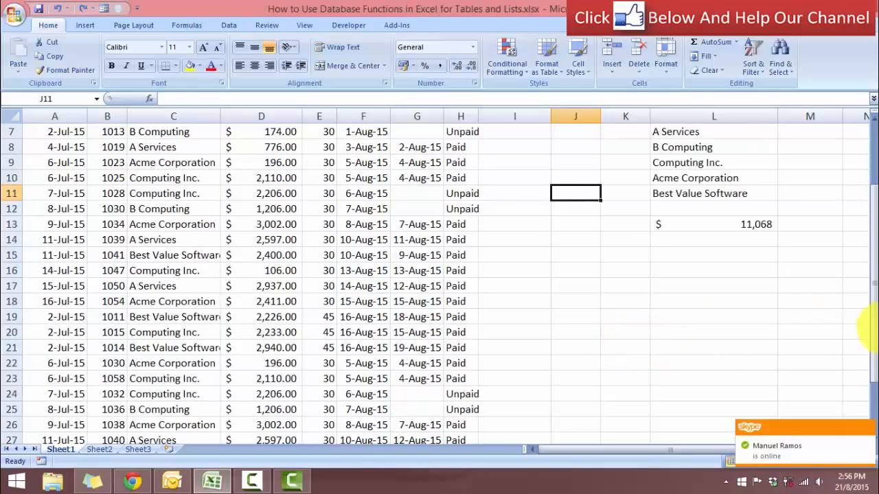
pyautogui.click(866, 430)
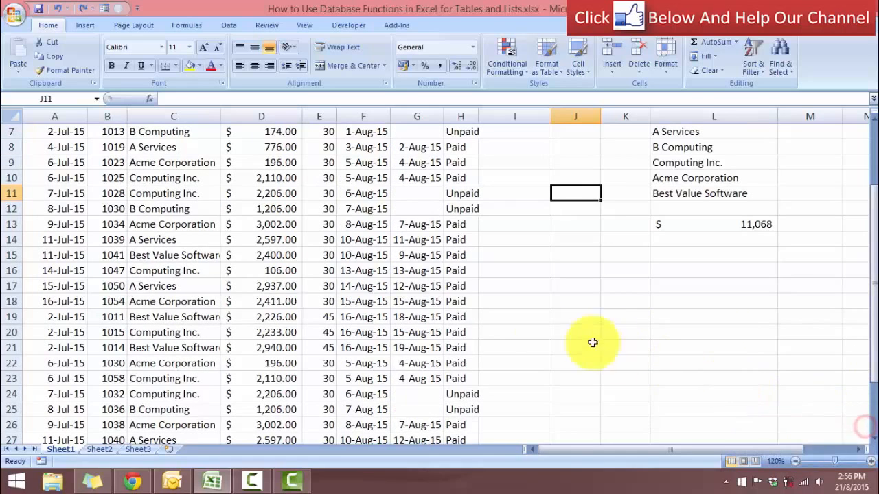
pyautogui.scroll(-4, 455, 308)
pyautogui.scroll(6, 455, 308)
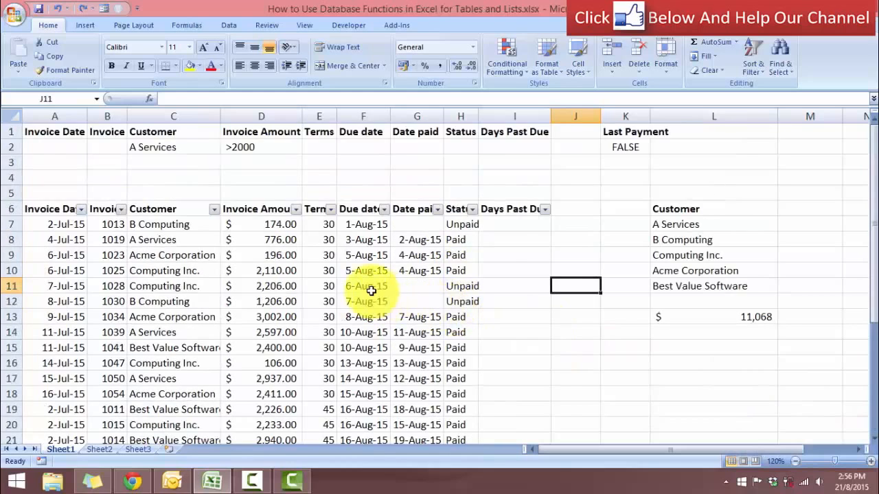
pyautogui.scroll(-2, 296, 274)
pyautogui.scroll(2, 288, 271)
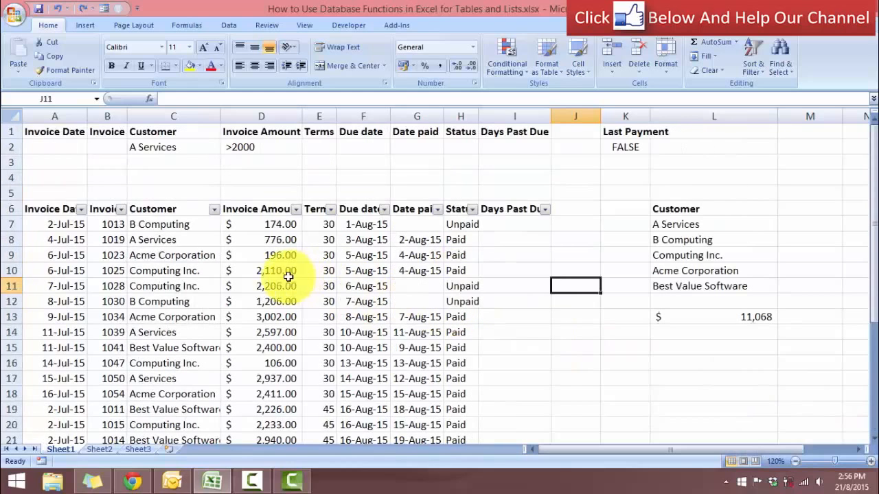
# Step: Filter the invoice table's Customer column to show only A Services
pyautogui.click(212, 210)
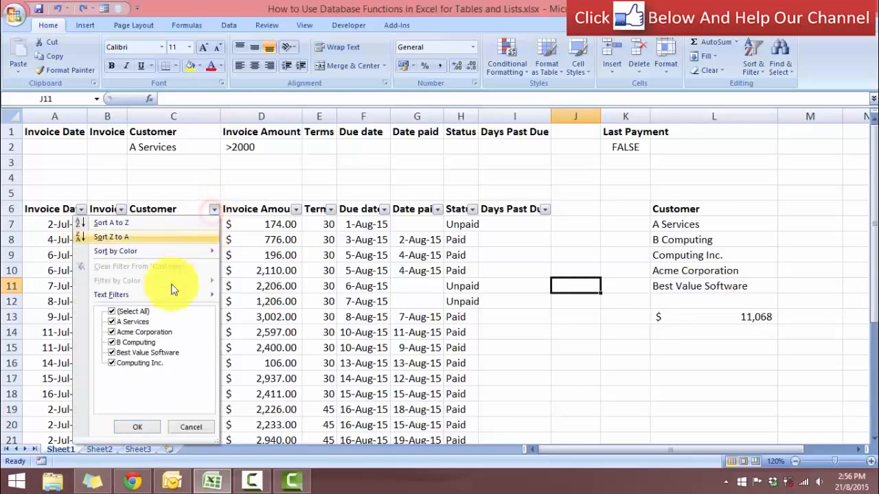
pyautogui.click(110, 311)
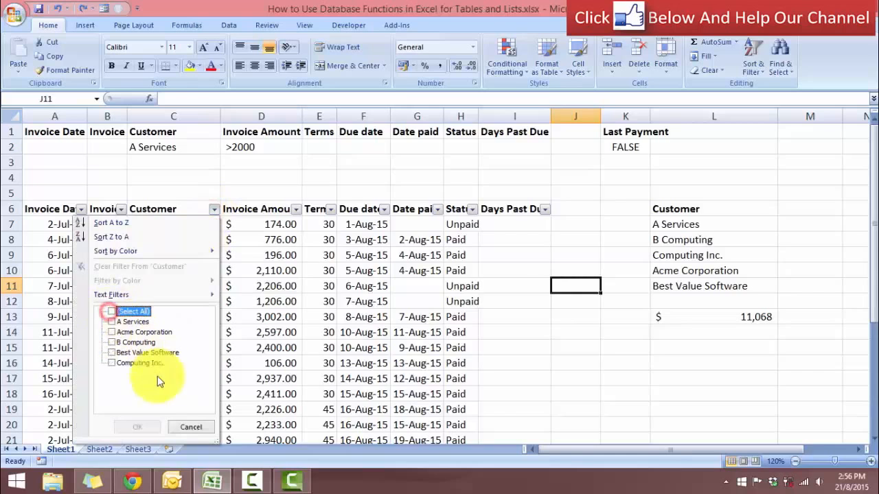
pyautogui.click(116, 322)
pyautogui.click(143, 425)
pyautogui.click(309, 376)
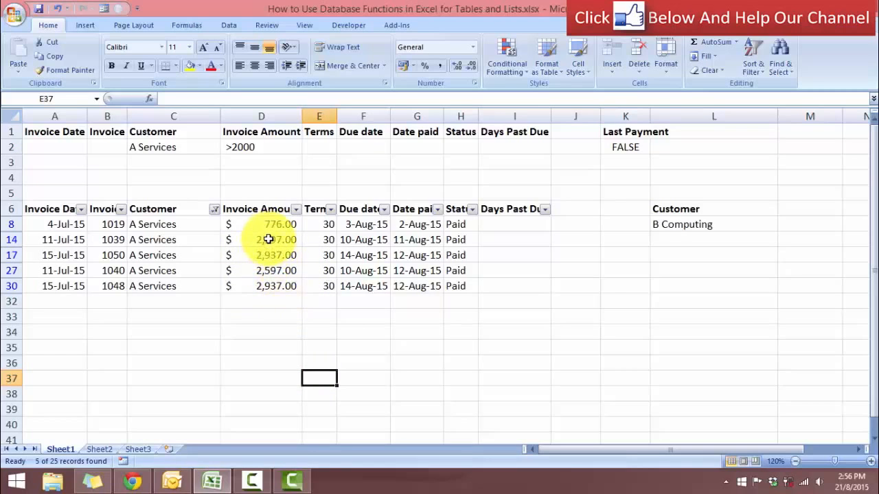
# Step: Check the sum of the A Services invoice amounts above 2000, and show all customers in the table again
pyautogui.moveTo(268, 240); pyautogui.dragTo(288, 288)
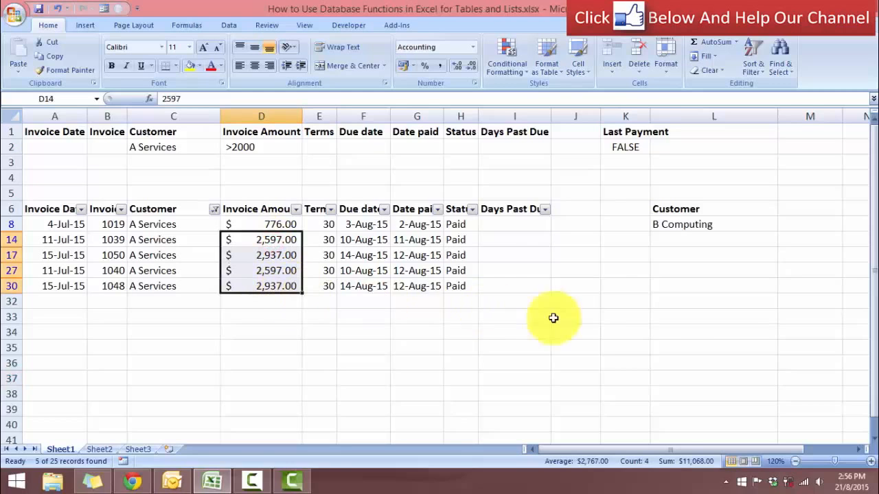
pyautogui.click(630, 318)
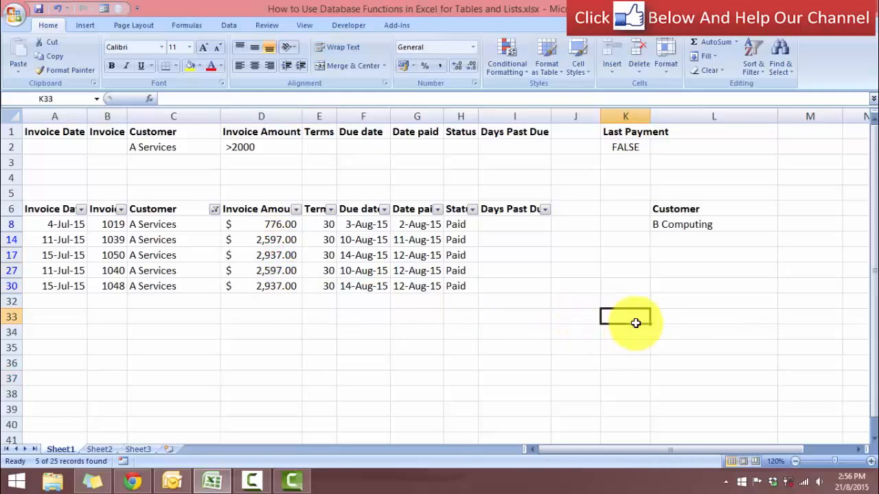
pyautogui.click(214, 209)
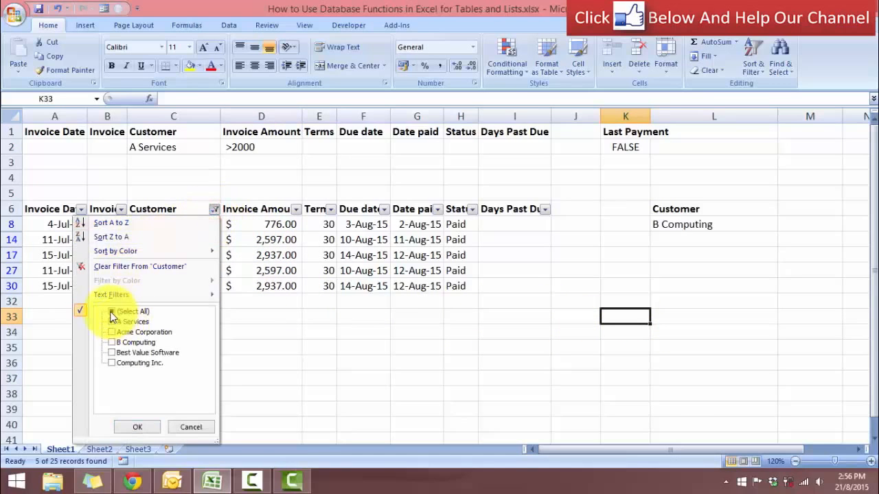
pyautogui.click(137, 427)
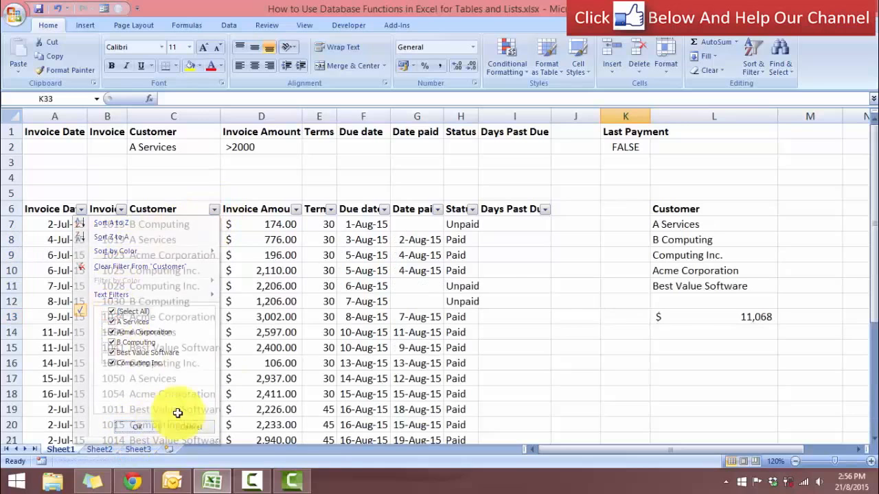
# Step: Change the Invoice Amount criterion in D2 to <1000 and check the DSUM result in L13
pyautogui.click(247, 148)
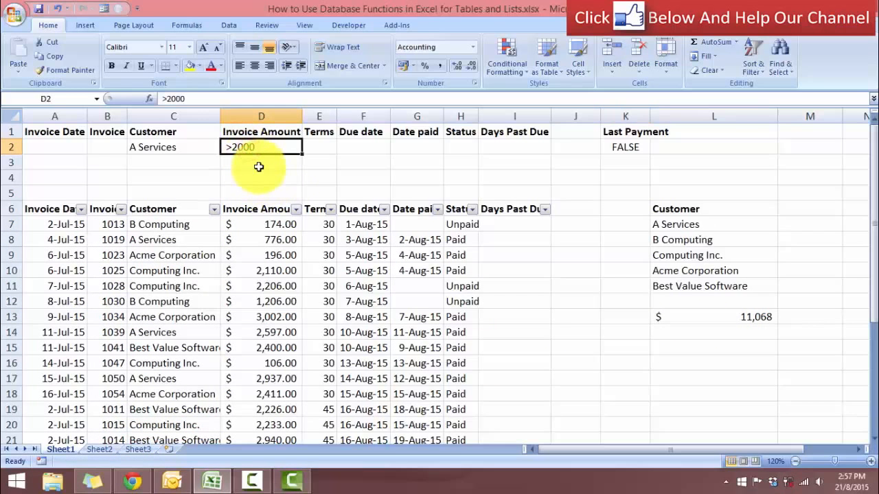
pyautogui.write('<')
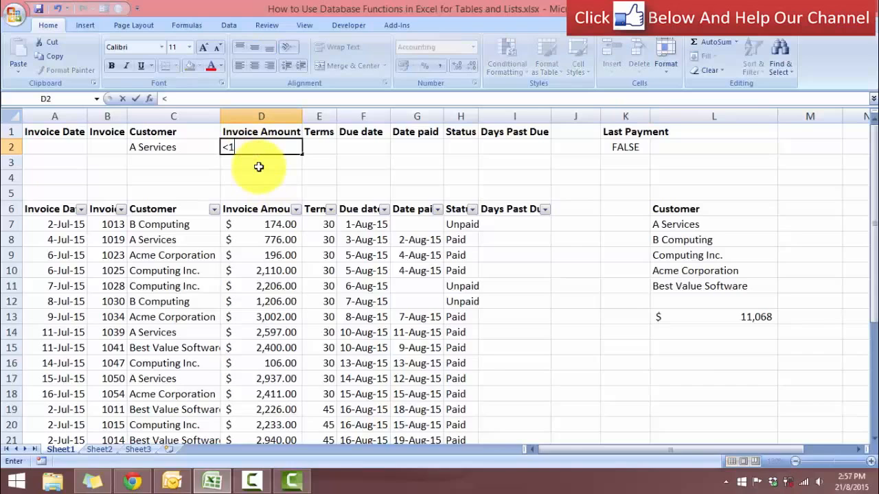
pyautogui.write('1000')
pyautogui.press('Return')
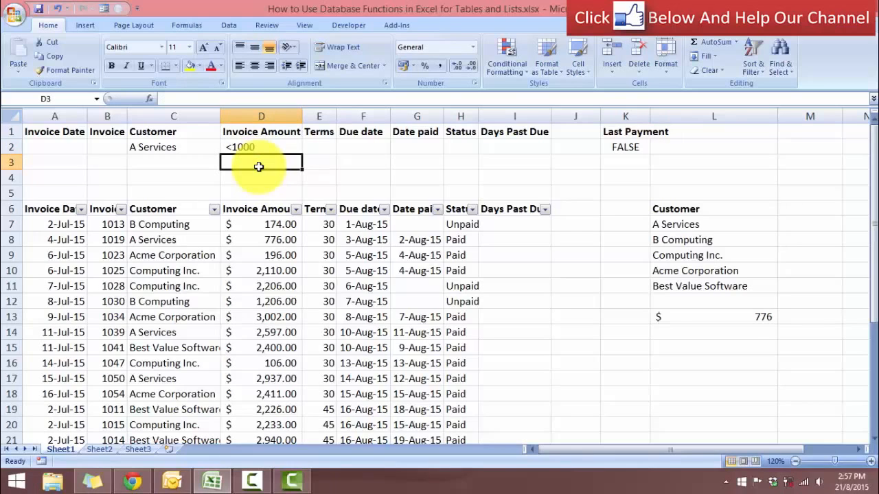
pyautogui.click(753, 318)
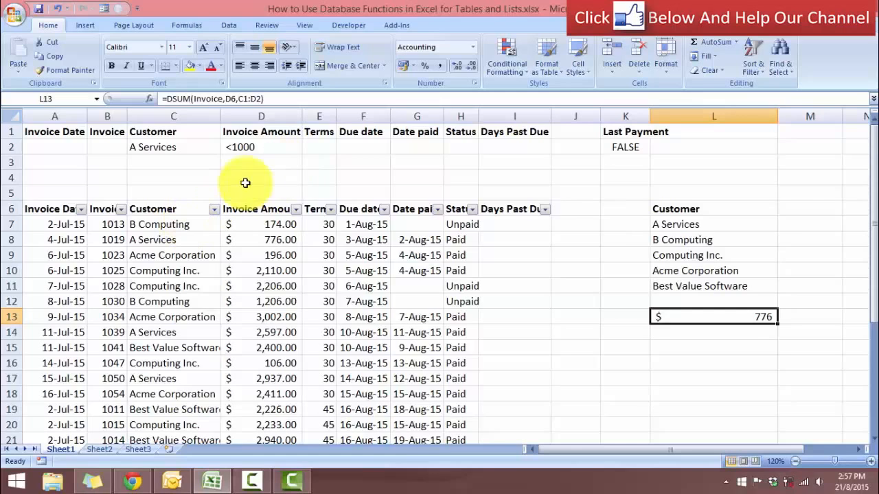
# Step: Clear the Invoice Amount criterion in D2 and replace the customer criterion in C2 with B Computing copied from C7
pyautogui.click(245, 148)
pyautogui.press('BackSpace')
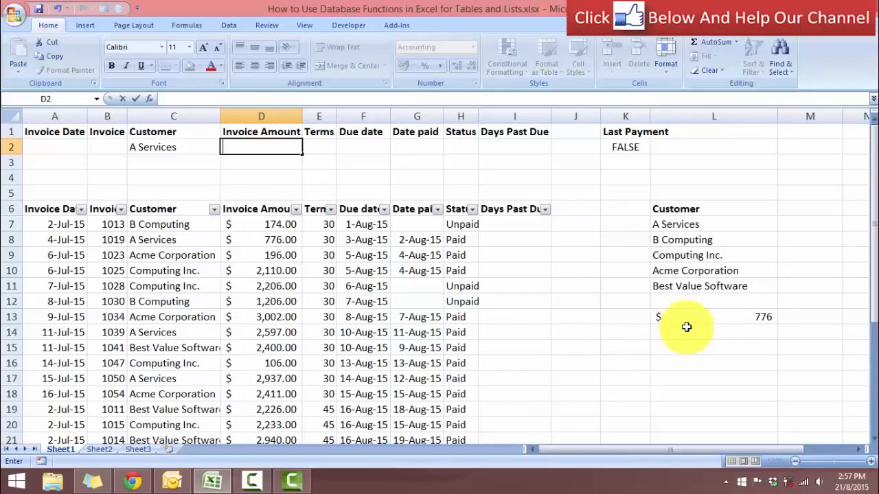
pyautogui.click(141, 227)
pyautogui.hotkey('ctrl', 'c')
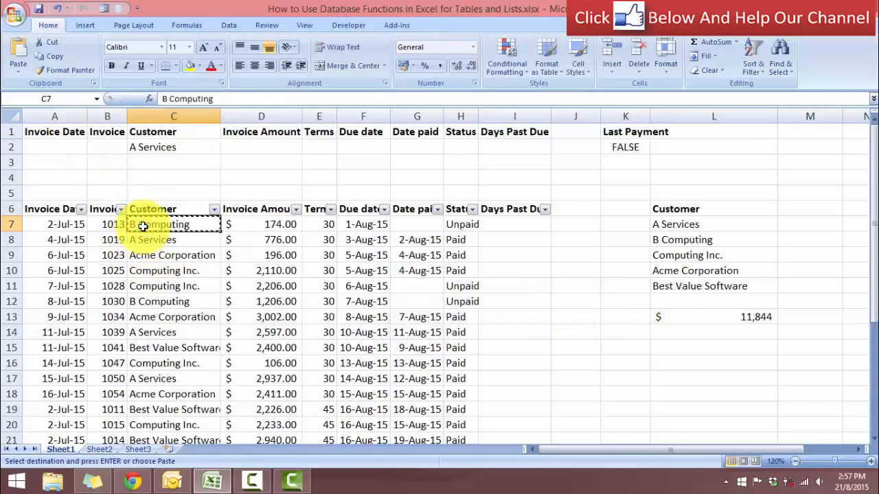
pyautogui.click(160, 150)
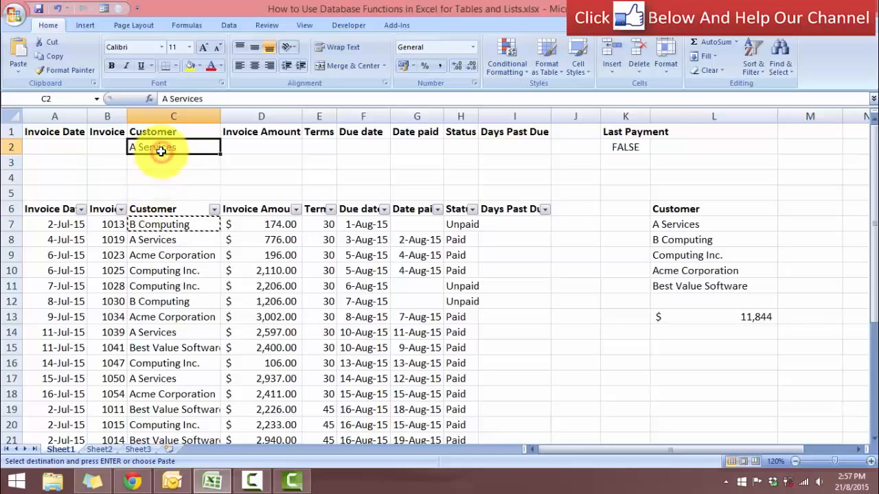
pyautogui.hotkey('ctrl', 'v')
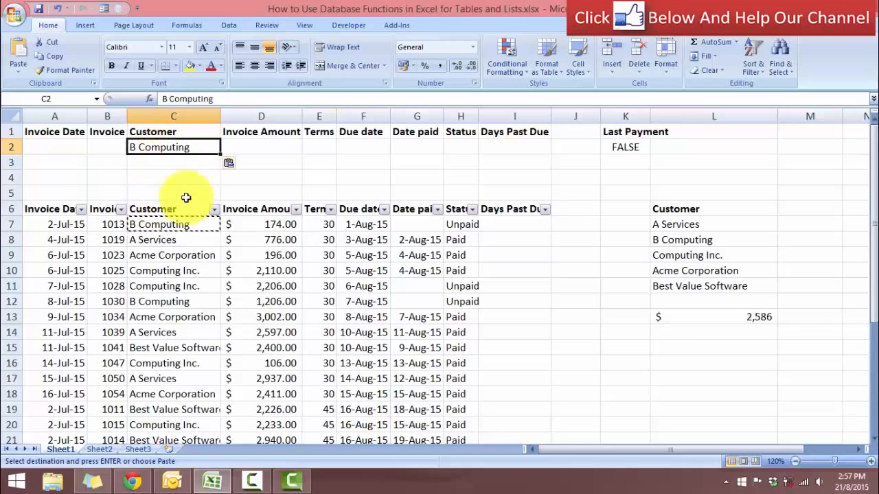
pyautogui.click(578, 364)
pyautogui.click(662, 318)
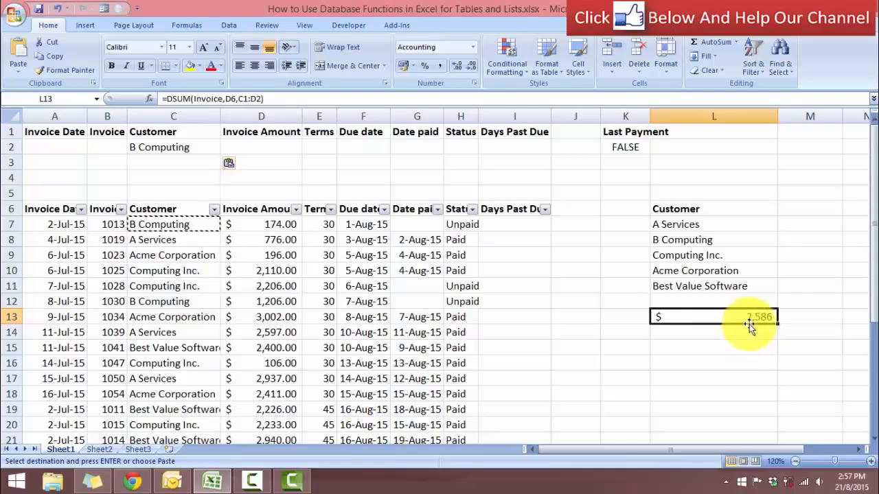
# Step: Filter the invoice table's Customer column to show only B Computing
pyautogui.click(214, 209)
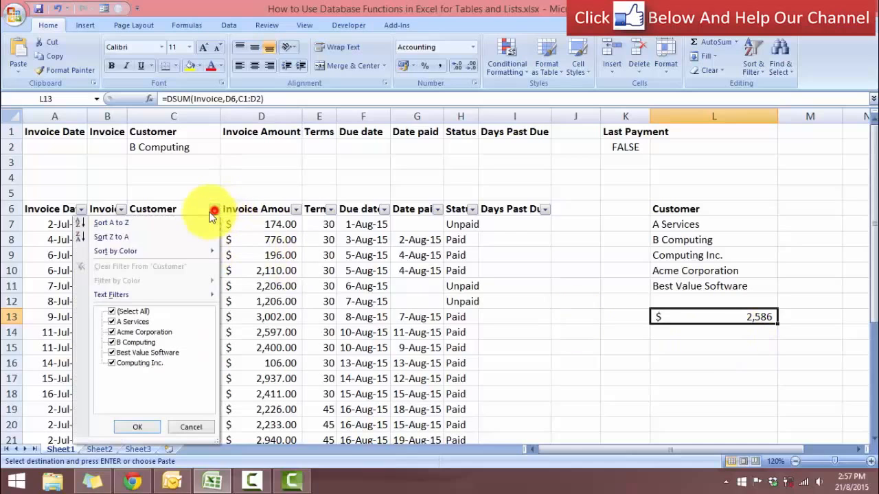
pyautogui.click(113, 314)
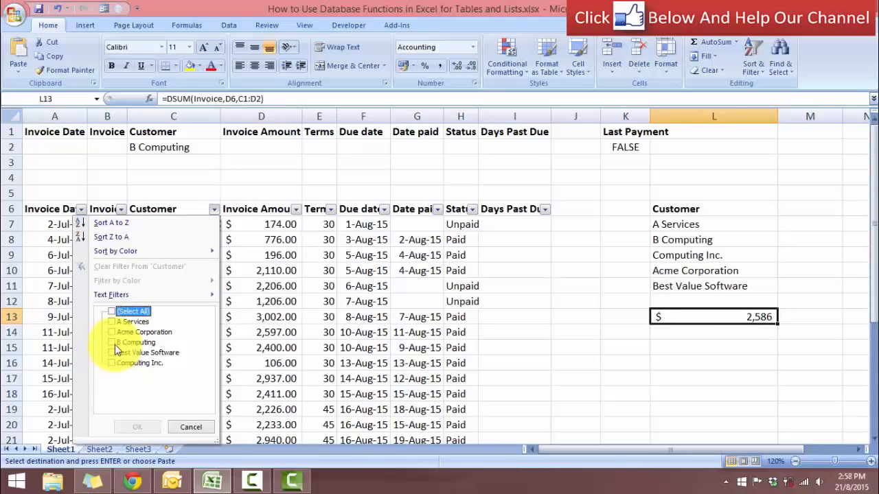
pyautogui.click(114, 342)
pyautogui.click(138, 428)
pyautogui.click(364, 333)
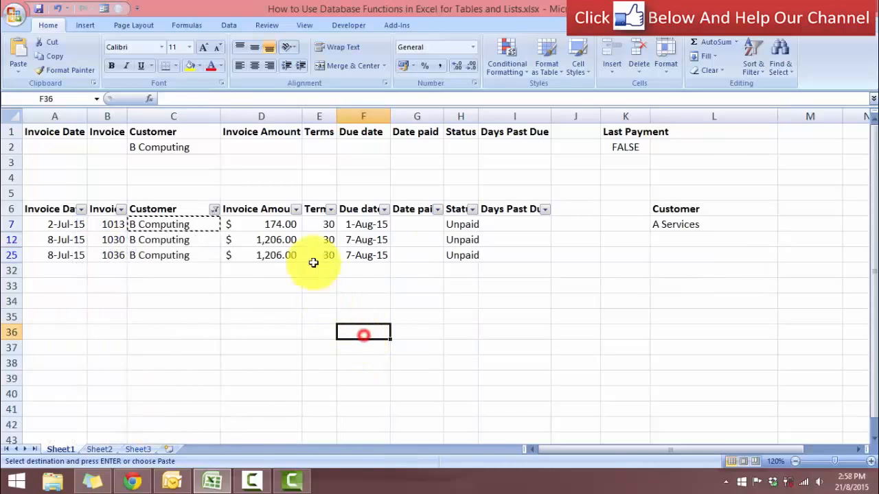
# Step: Check the sum of the filtered B Computing invoice amounts, and show all customers in the table again
pyautogui.moveTo(279, 223); pyautogui.dragTo(284, 270)
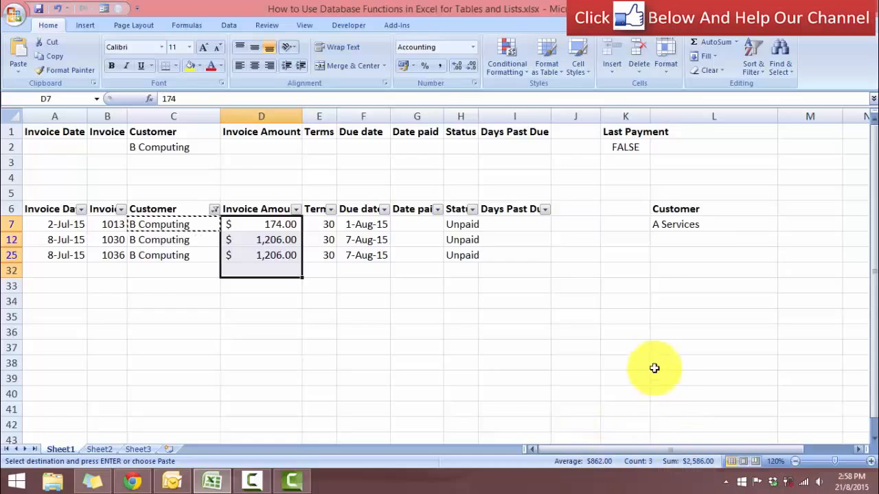
pyautogui.click(628, 361)
pyautogui.click(216, 218)
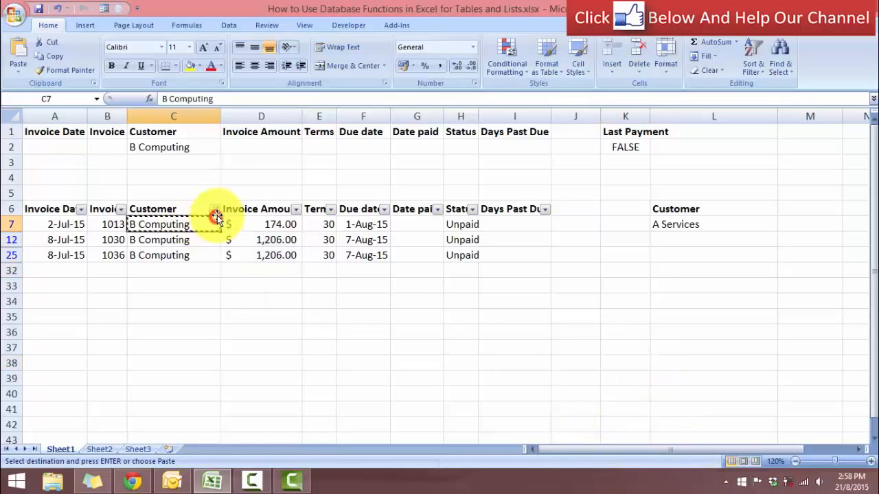
pyautogui.click(216, 211)
pyautogui.click(111, 313)
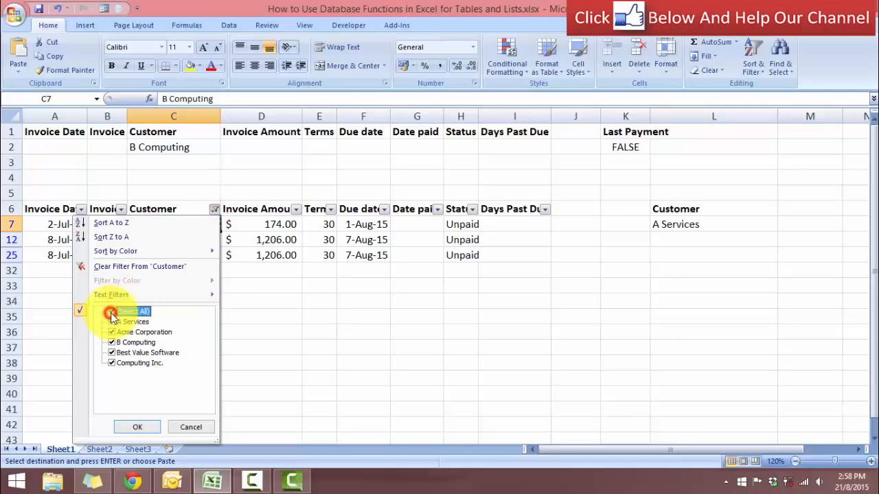
pyautogui.click(131, 426)
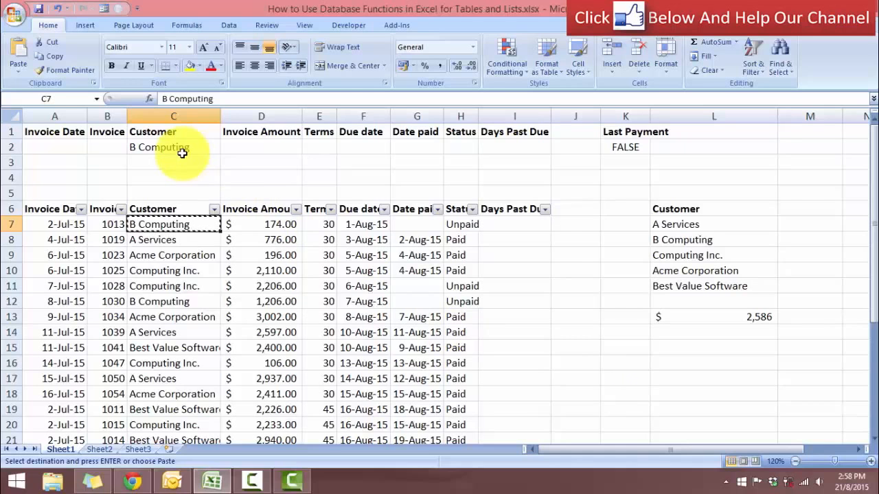
# Step: Clear the customer criterion in C2 so that the criteria range is empty
pyautogui.scroll(-1, 261, 293)
pyautogui.scroll(1, 261, 294)
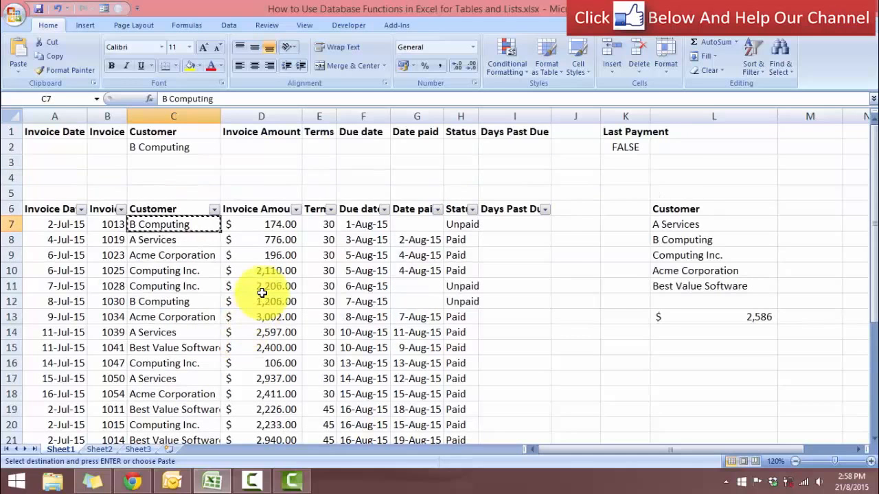
pyautogui.click(144, 147)
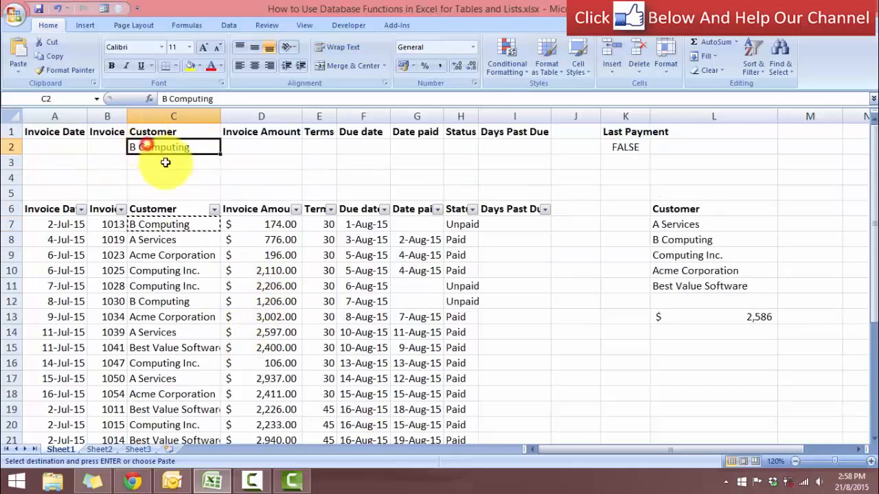
pyautogui.press('BackSpace')
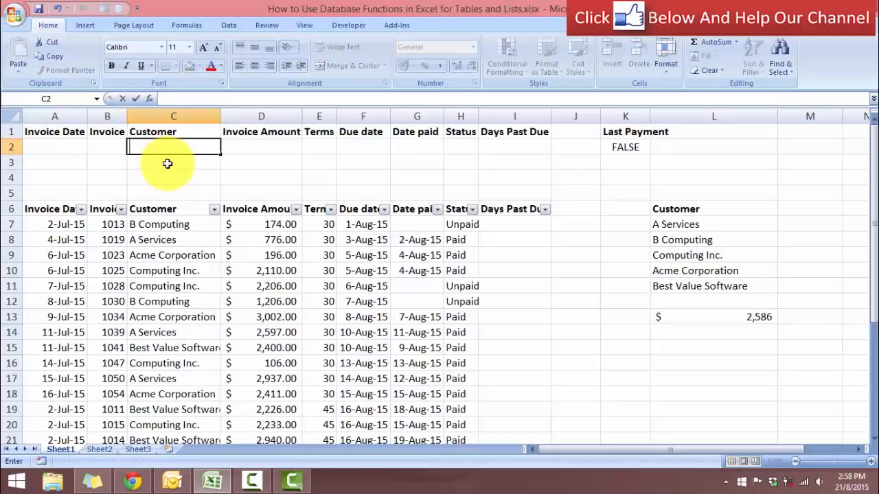
pyautogui.click(252, 148)
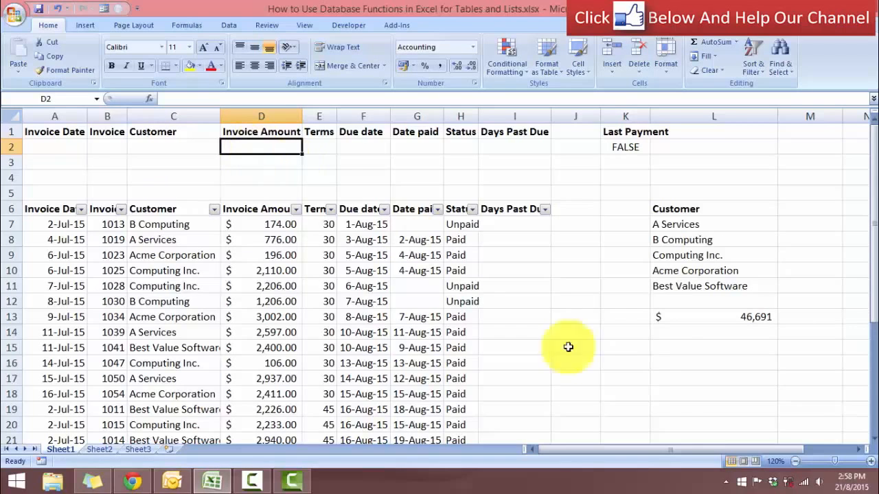
# Step: Replace the formula in L13 with a DAVERAGE function and open its function arguments
pyautogui.click(743, 322)
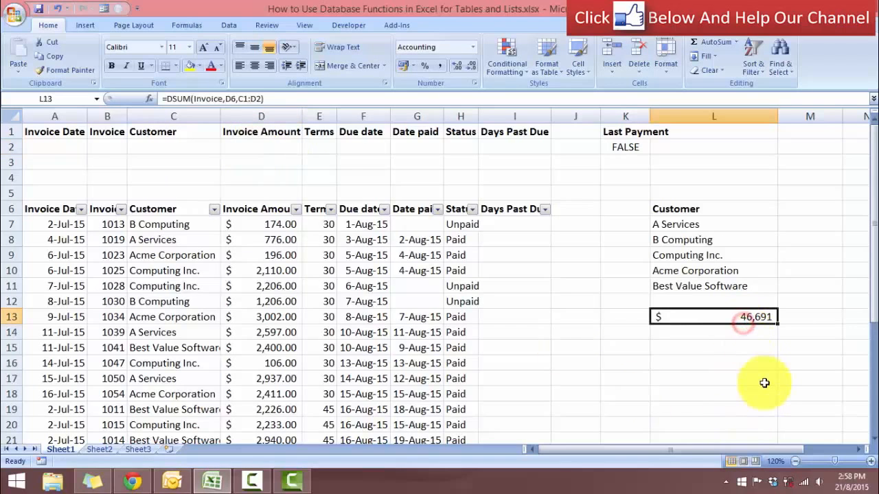
pyautogui.write('=')
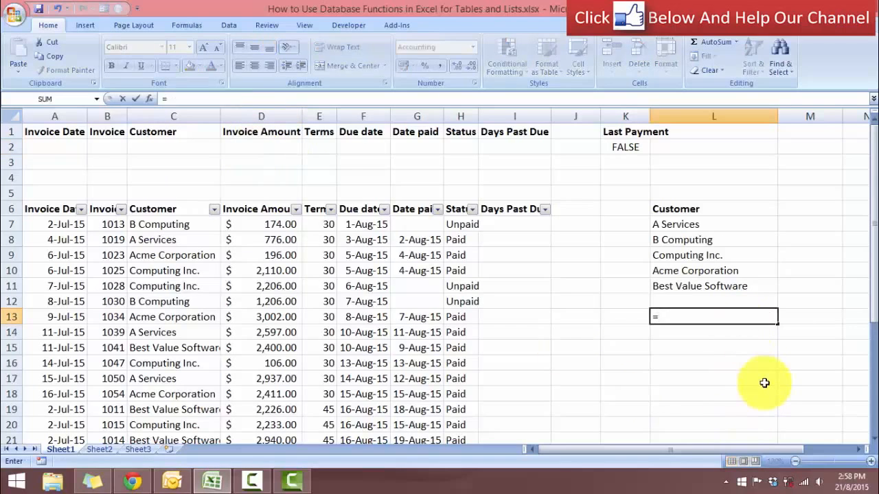
pyautogui.write('dav')
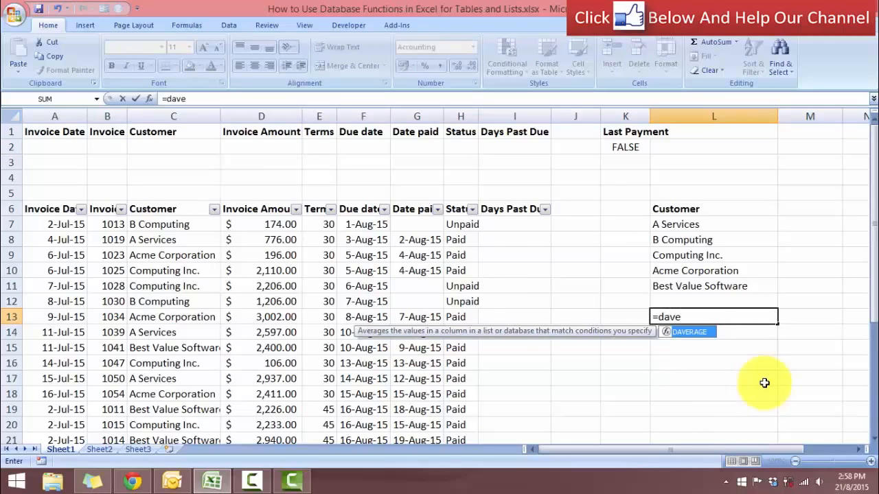
pyautogui.write('e')
pyautogui.press('Tab')
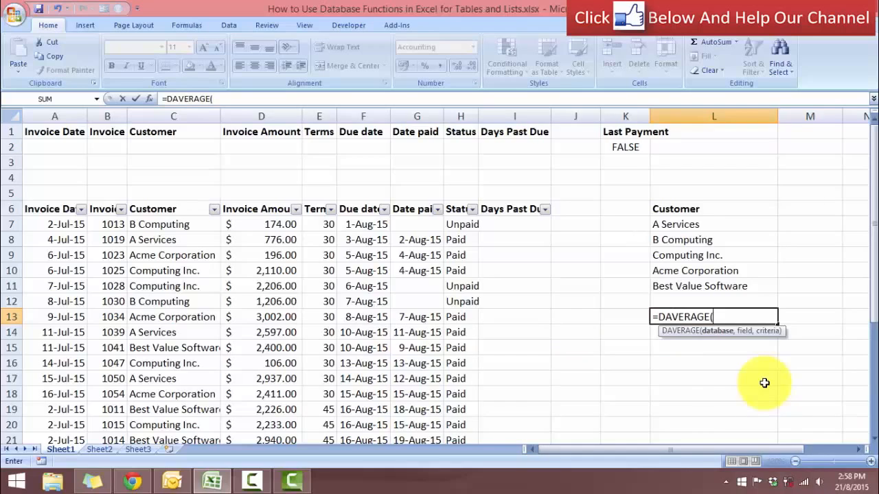
pyautogui.hotkey('ctrl', 'a')
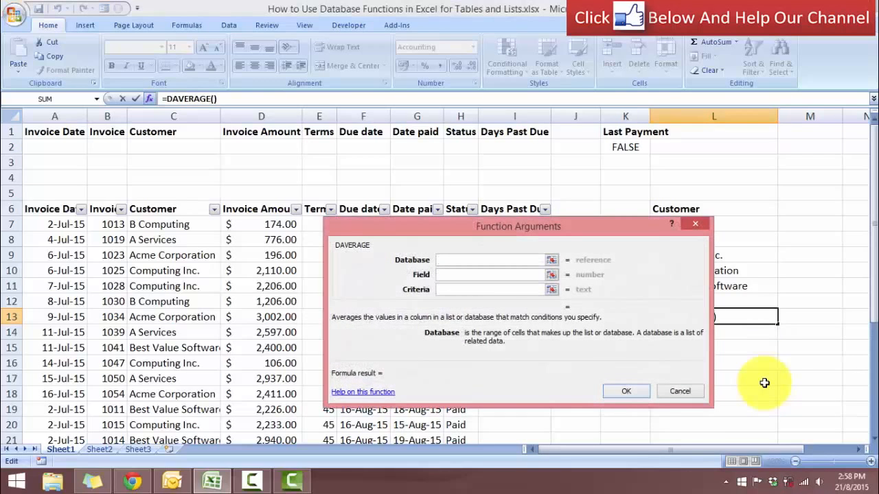
# Step: Set the DAVERAGE database argument to the named range Invoice
pyautogui.click(463, 261)
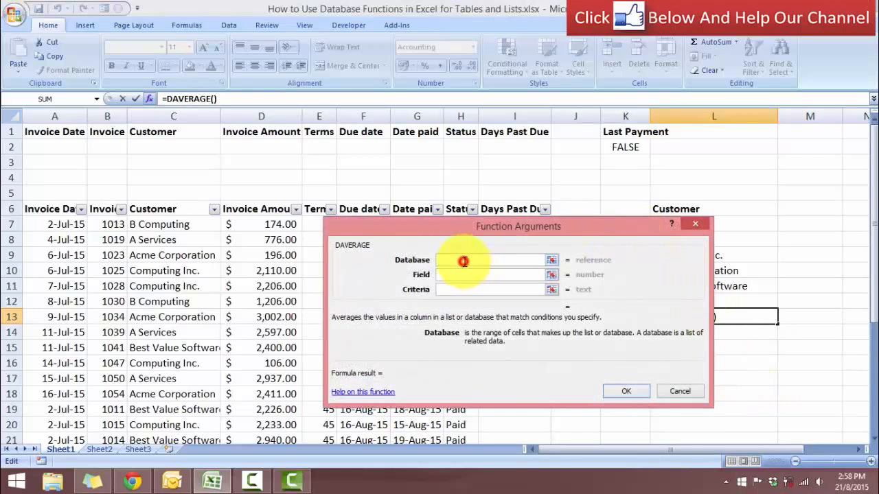
pyautogui.press('F3')
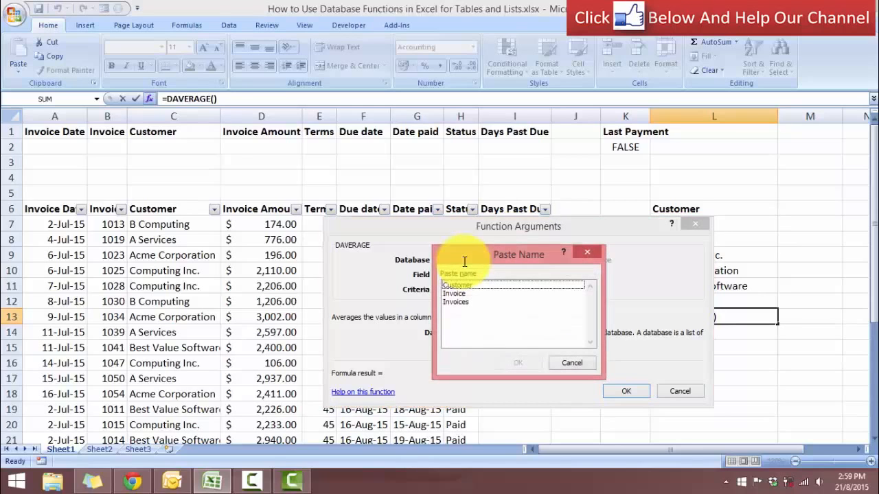
pyautogui.click(454, 293)
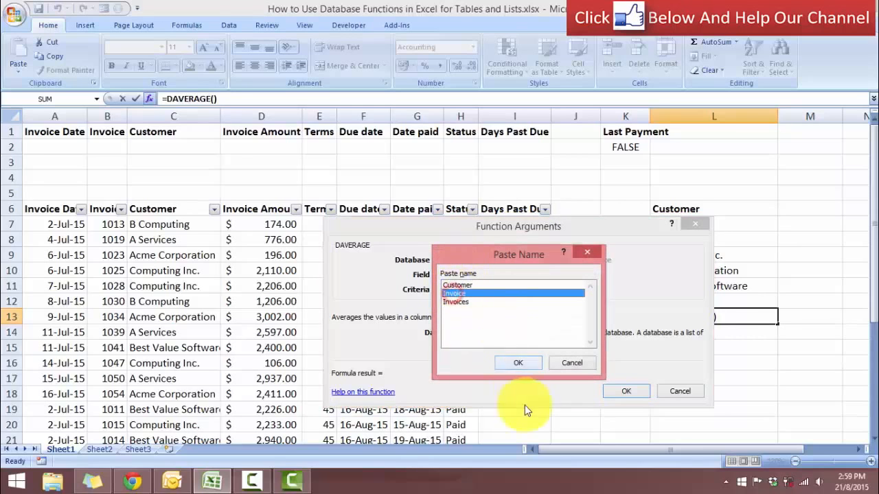
pyautogui.click(516, 362)
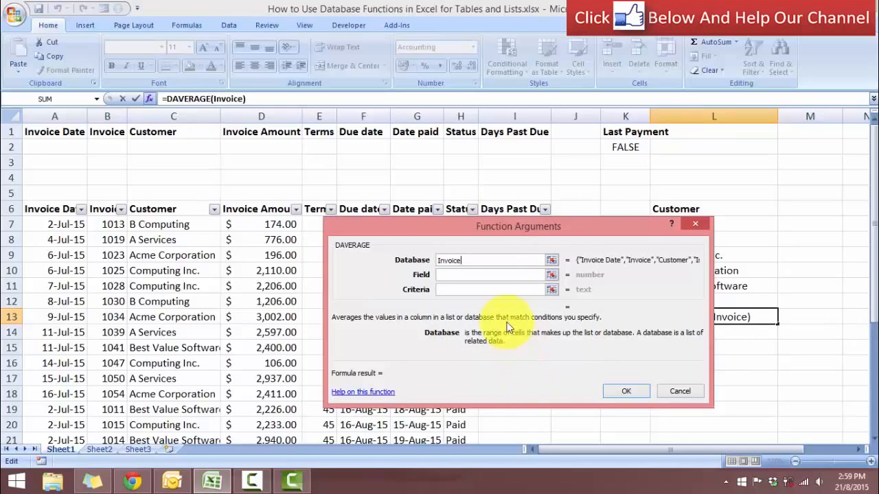
# Step: Set the DAVERAGE field to the Invoice Amount header D6 and the criteria to D1:D2, and complete the formula
pyautogui.click(481, 273)
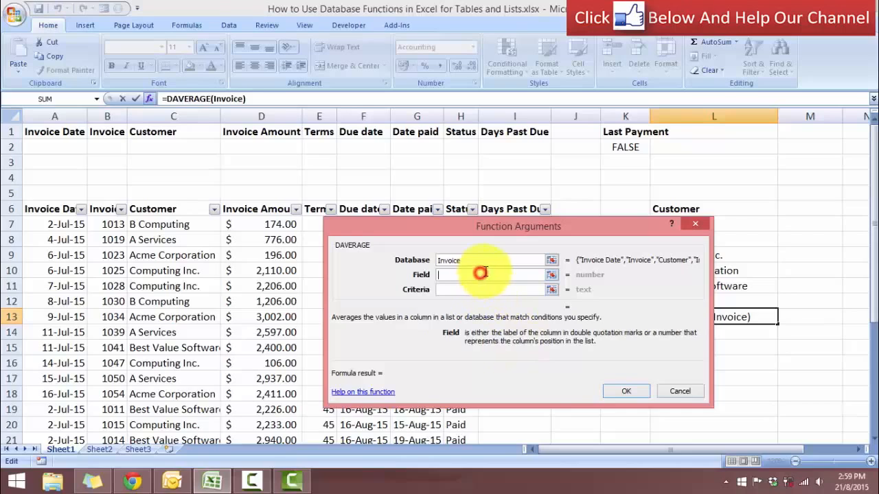
pyautogui.click(264, 210)
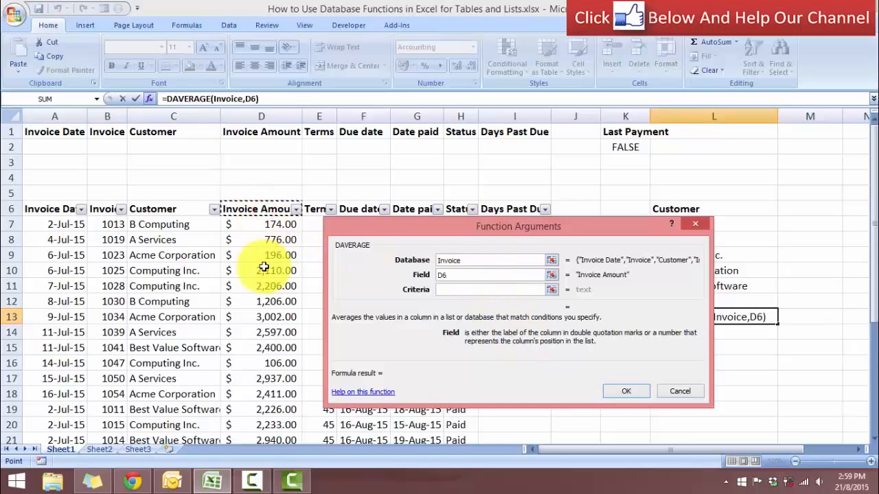
pyautogui.click(491, 289)
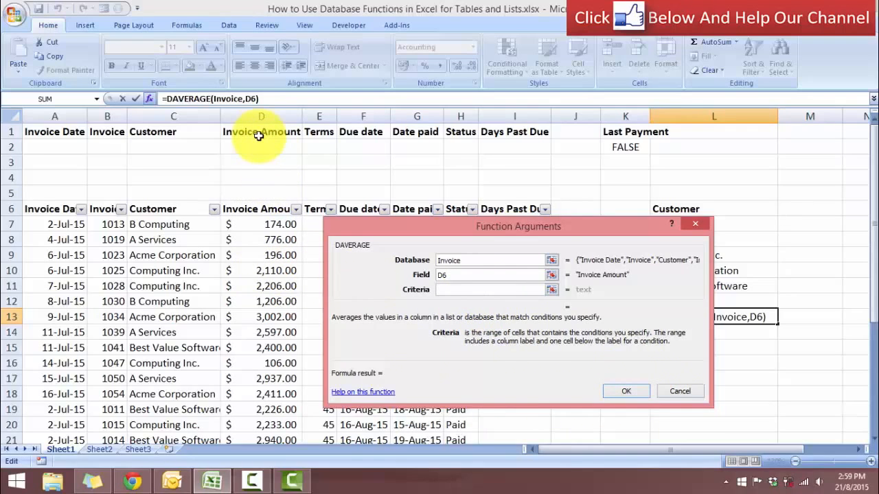
pyautogui.moveTo(259, 136); pyautogui.dragTo(258, 149)
pyautogui.click(616, 401)
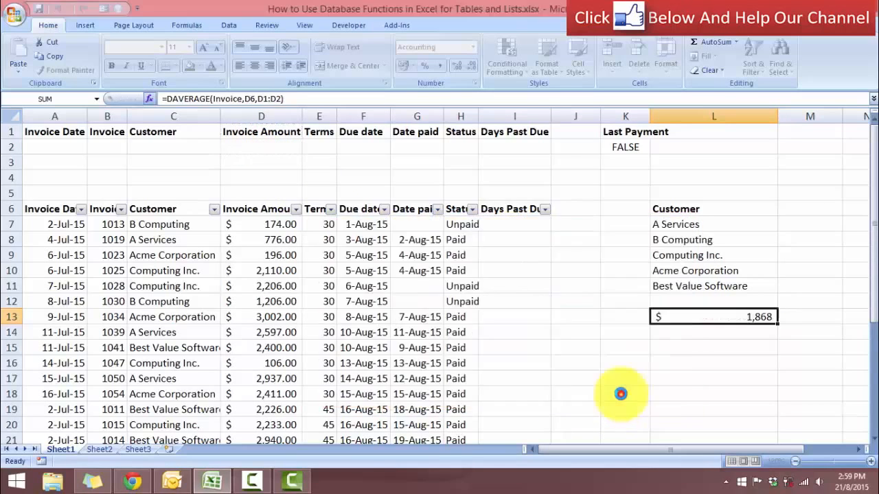
# Step: Check the average of all invoice amounts in D7:D31 against the DAVERAGE result in L13
pyautogui.click(699, 361)
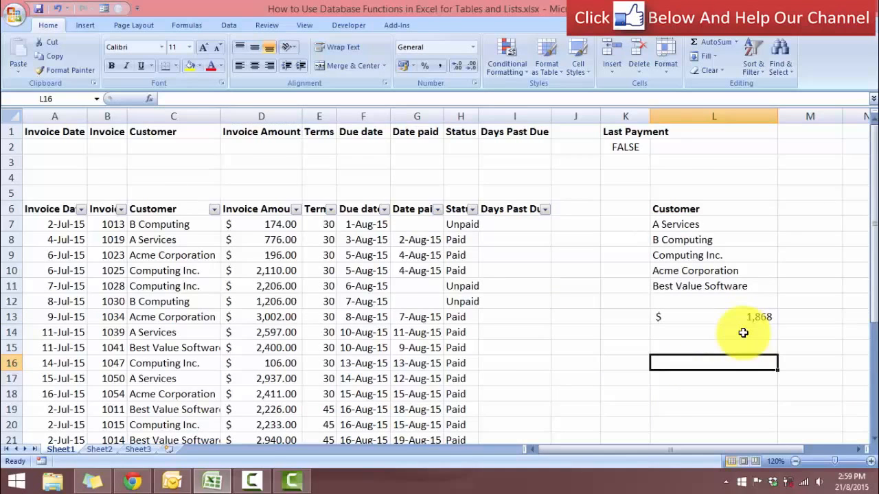
pyautogui.scroll(-1, 743, 331)
pyautogui.scroll(1, 563, 294)
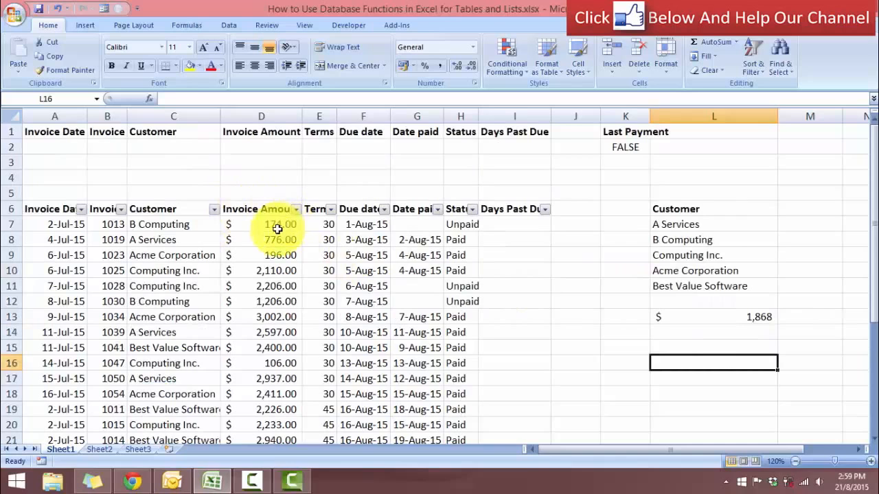
pyautogui.moveTo(277, 228); pyautogui.dragTo(280, 415)
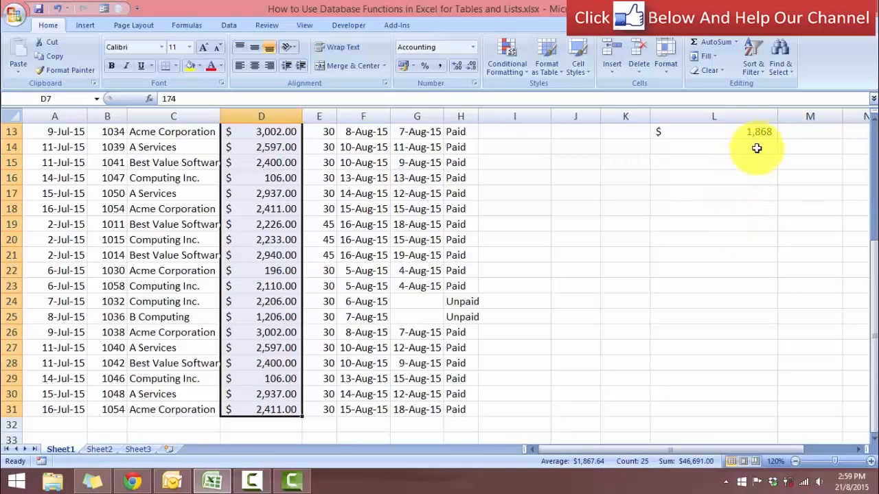
pyautogui.click(719, 205)
pyautogui.scroll(4, 719, 204)
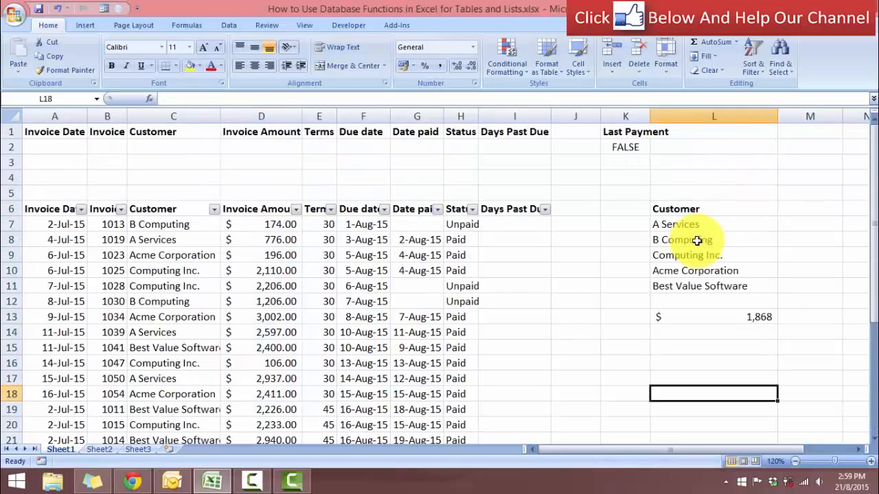